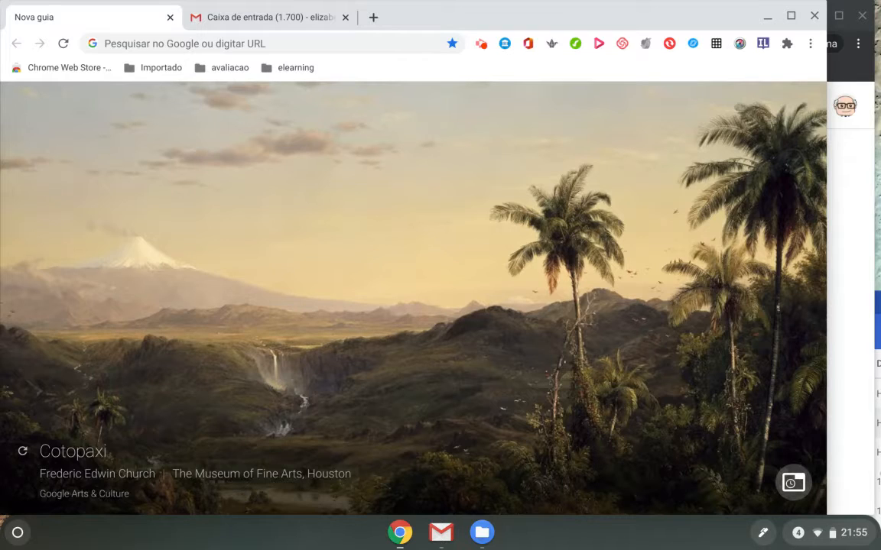
Switch to the Google Classroom window and open the Mural of the Formação 4o ano class
click(841, 289)
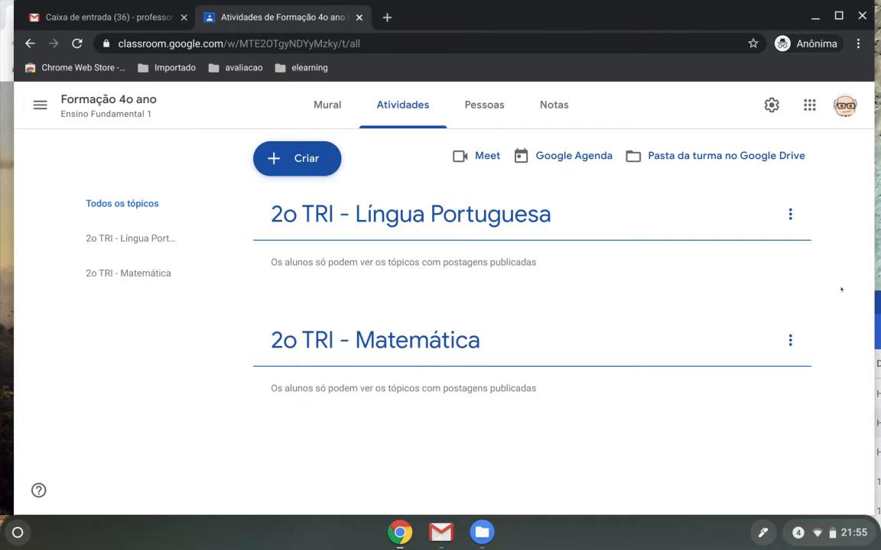
click(107, 101)
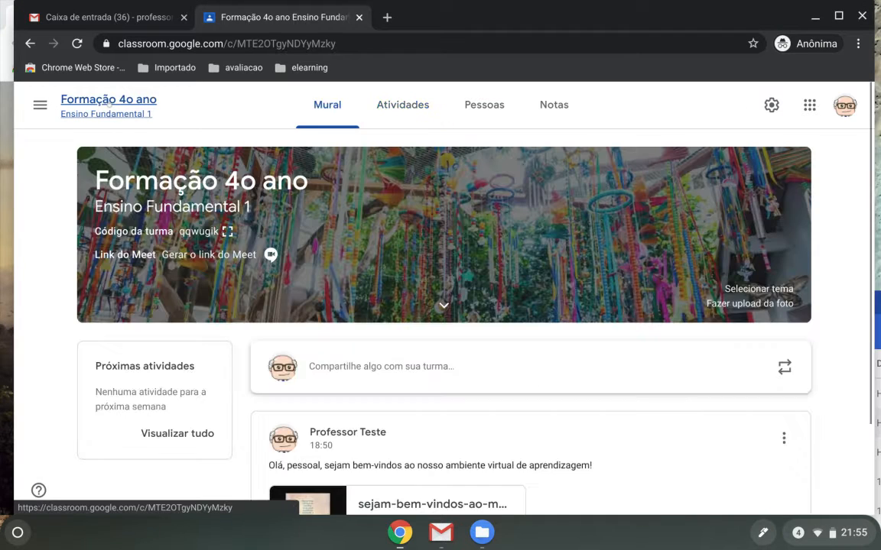
Switch to the Gmail inbox and launch Google Sala de Aula from the Google apps list
click(96, 26)
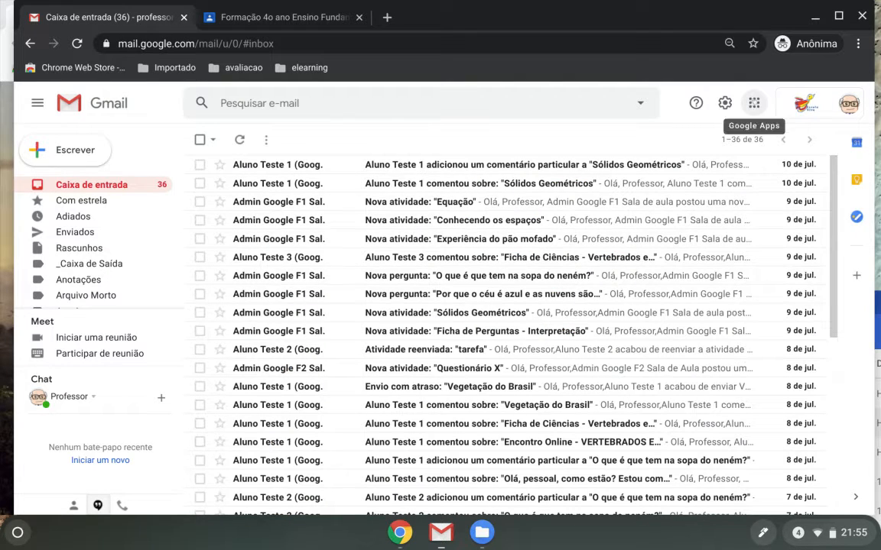
click(754, 103)
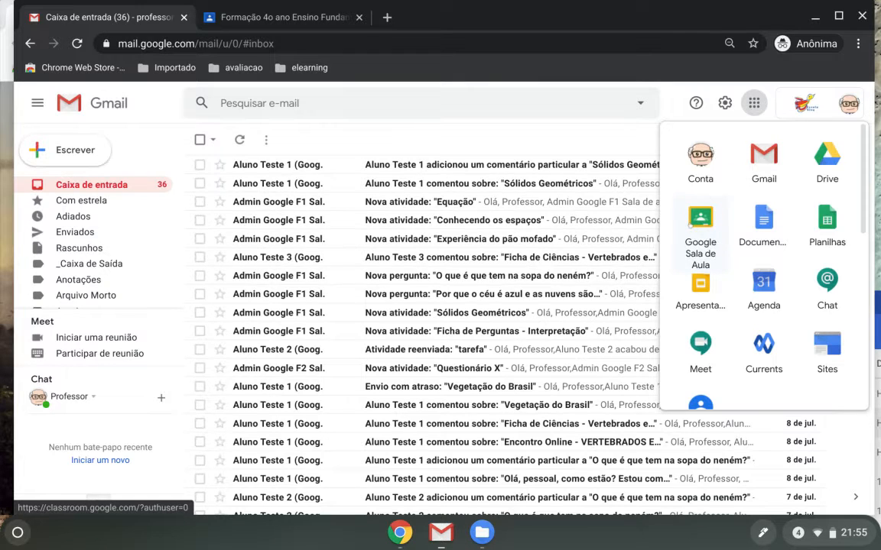
click(690, 224)
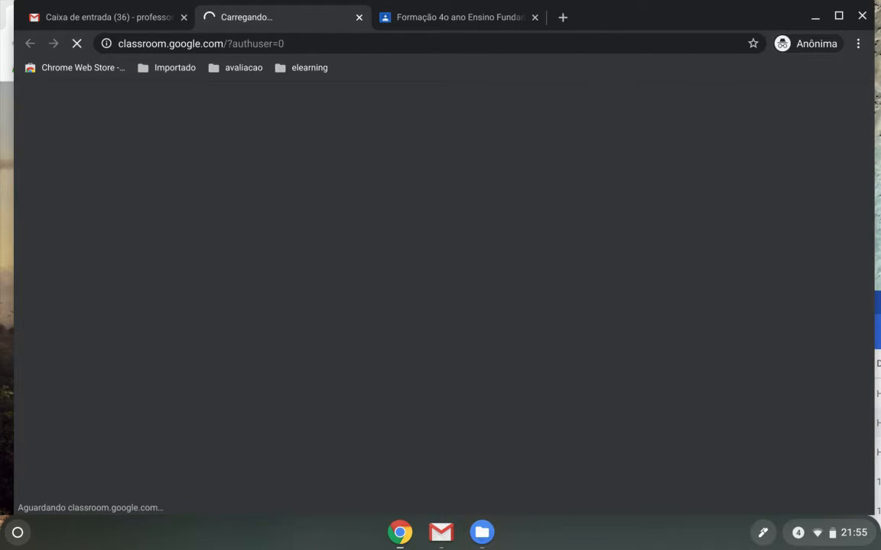
Return to the Formação 4o ano class, look over its Mural and open its Atividades page
click(447, 22)
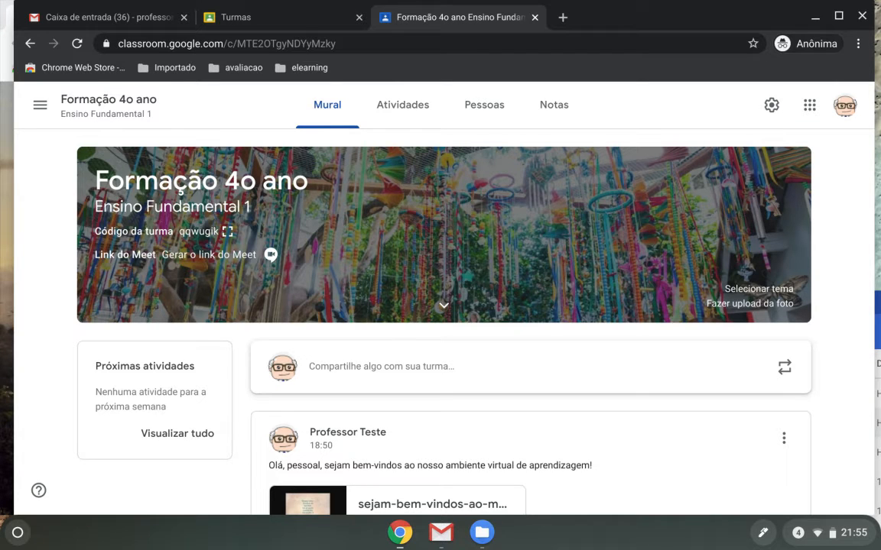
scroll(473, 372, down, 3)
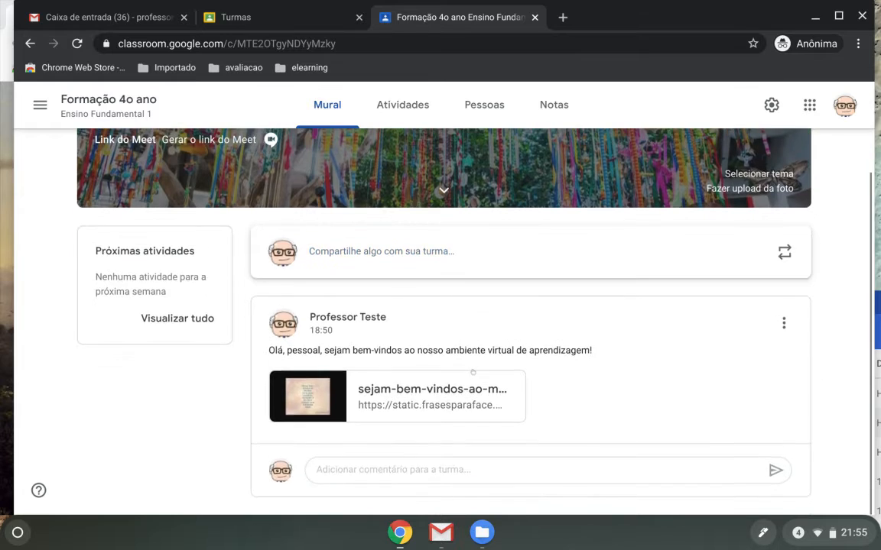
scroll(472, 372, up, 3)
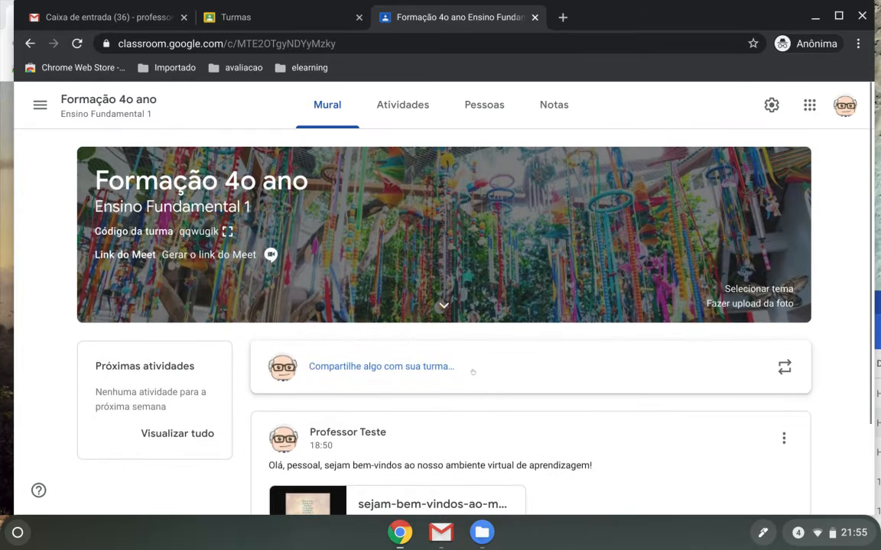
click(401, 107)
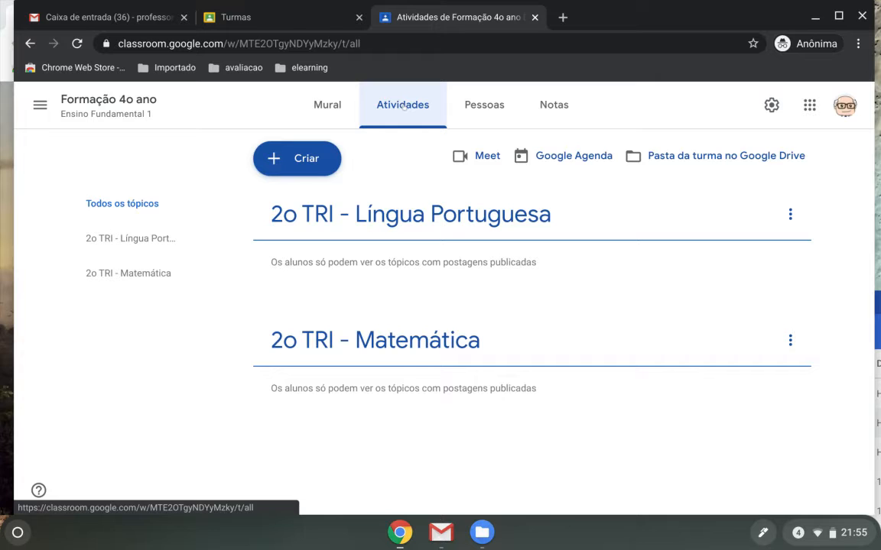
Create a new Pergunta for the class and set its answer type to Múltipla escolha
click(290, 160)
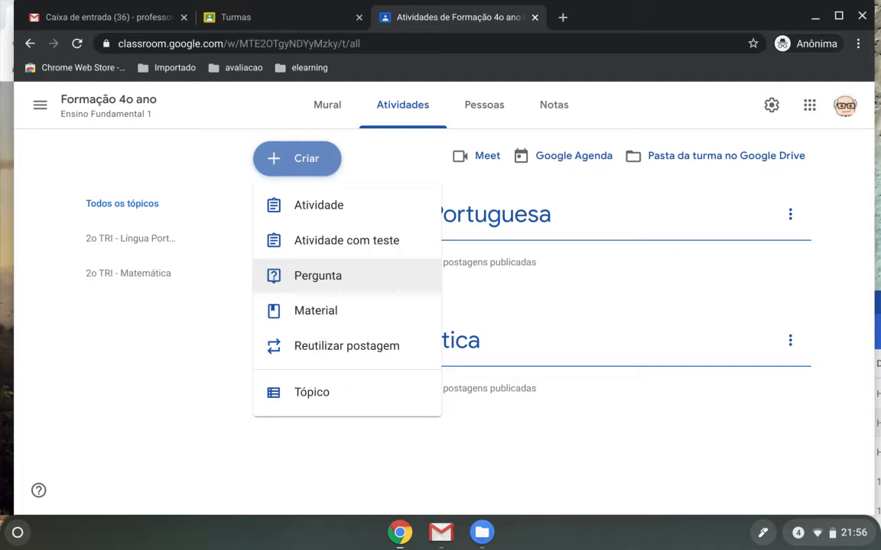
click(311, 277)
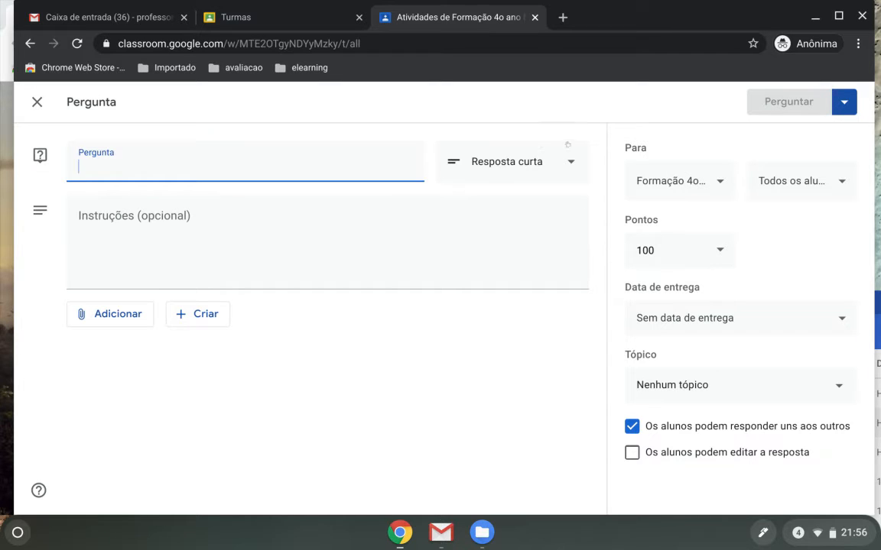
click(509, 161)
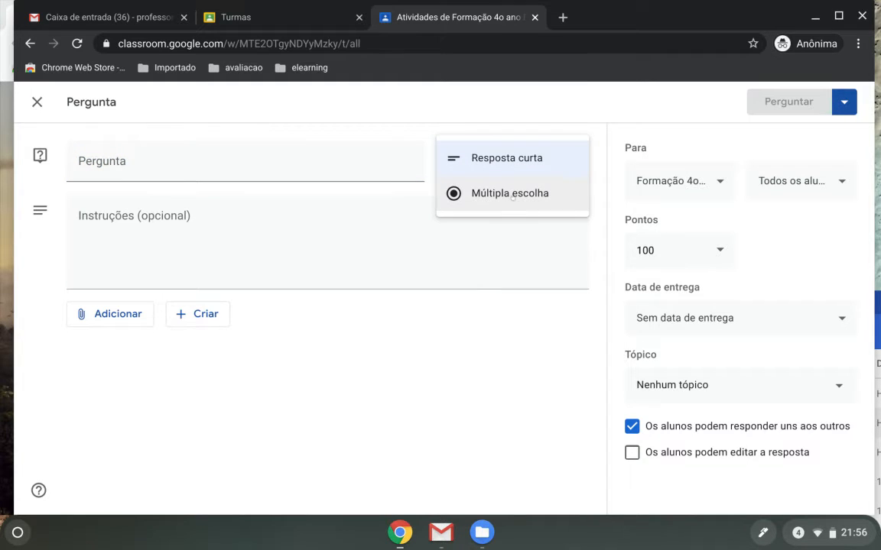
click(514, 194)
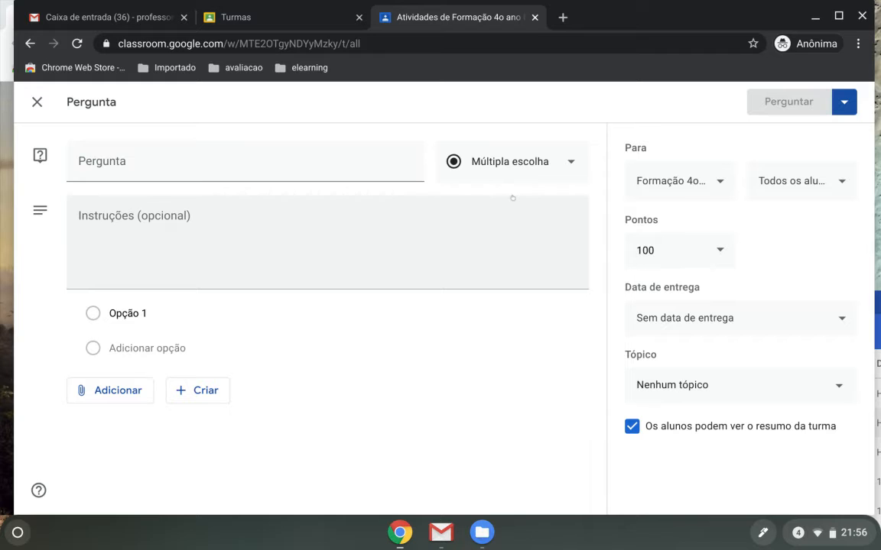
Enter "Qual sua cor favorita?" as the question text
click(120, 156)
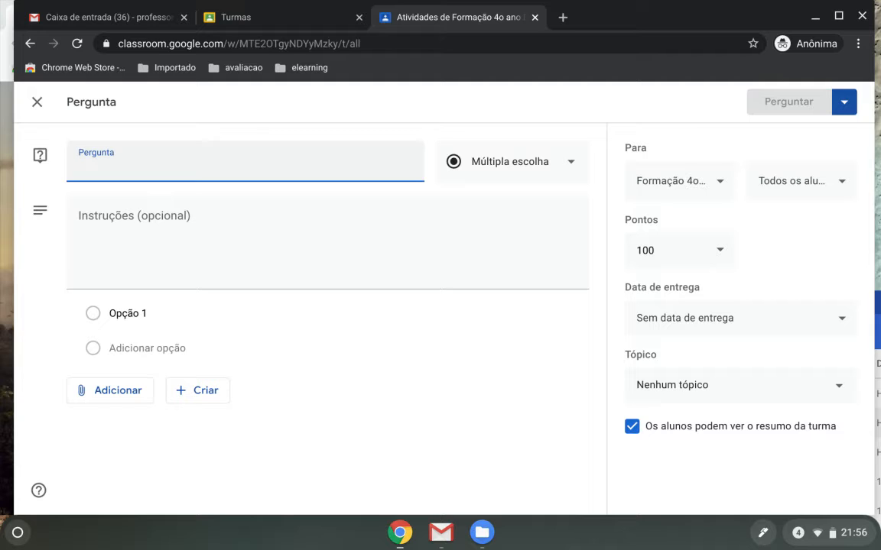
text(Q)
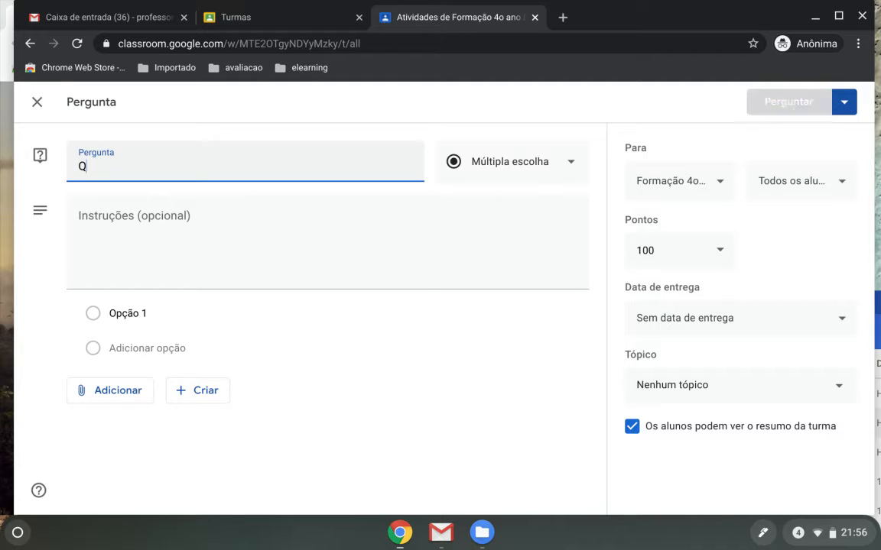
text(ual sua )
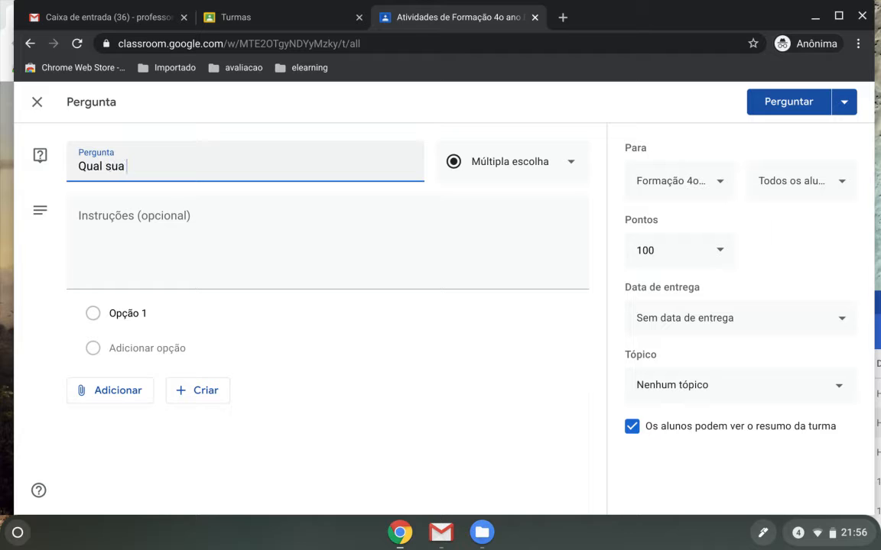
text(cor favorita?)
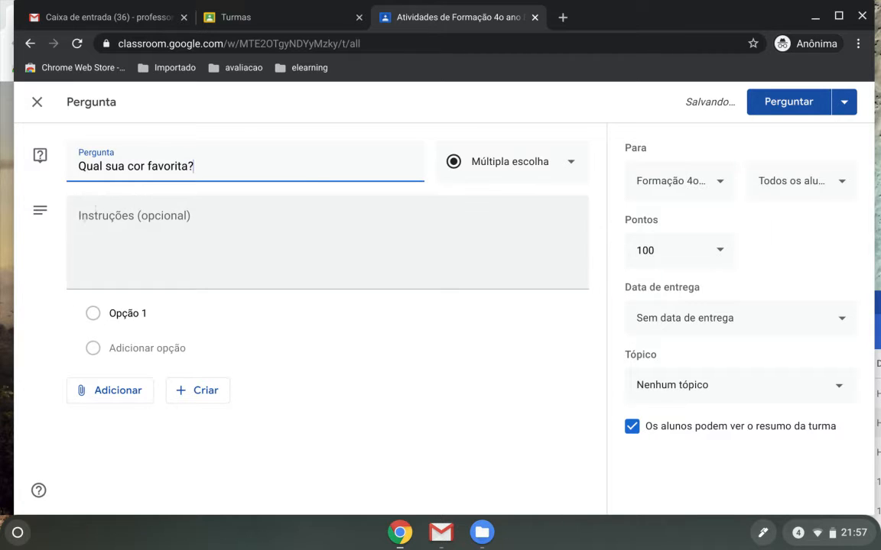
Write "Explicação de acordo com os objetivos de aprendizagem...." as the question's instructions, correcting the misspelled words
click(83, 218)
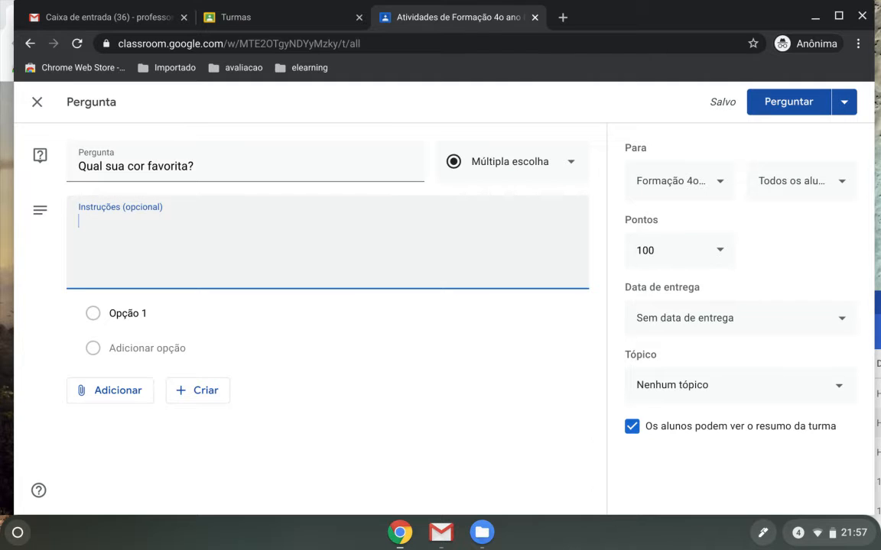
text(Explicação )
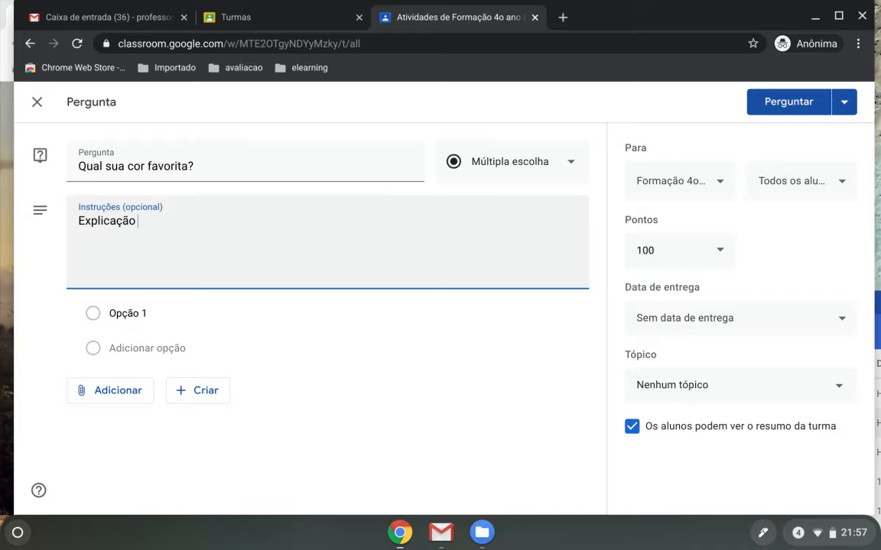
text(de acordo co)
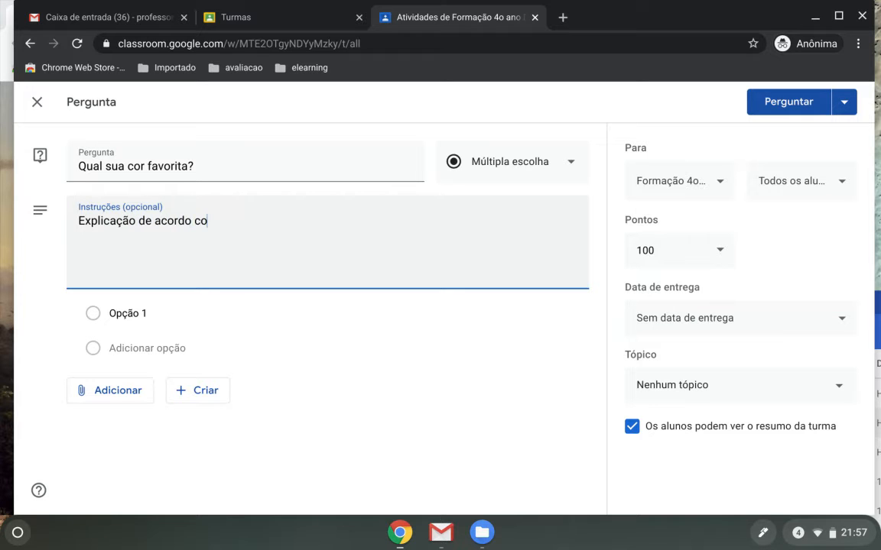
text(m os obejtivo)
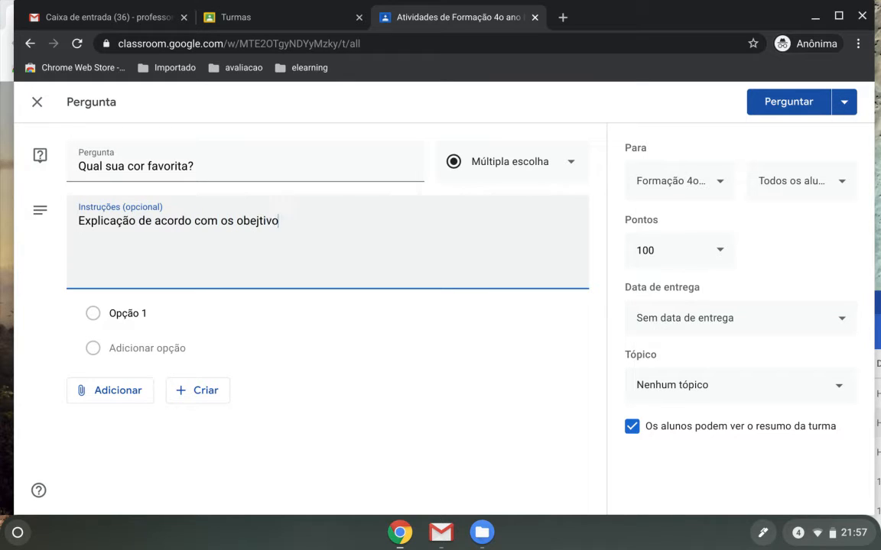
text(s de aprendzid)
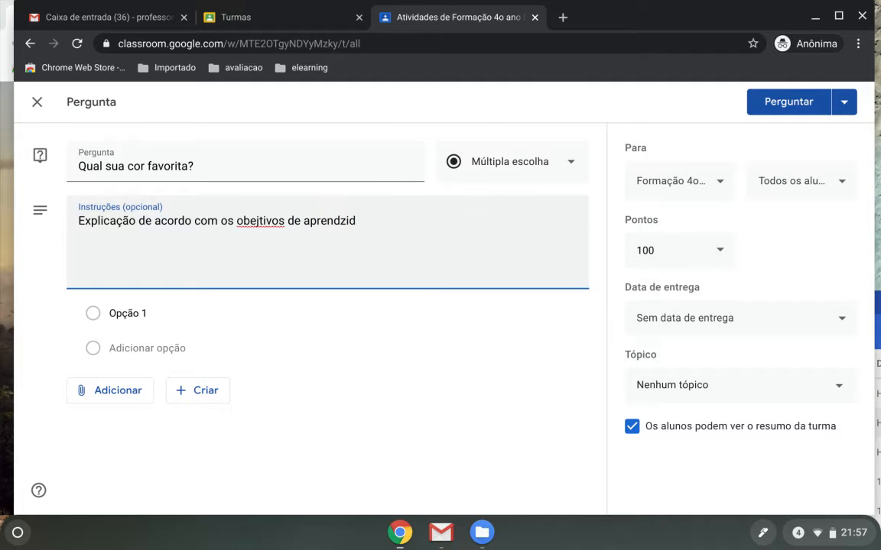
key(BackSpace)
key(BackSpace)
key(BackSpace)
text(izagem)
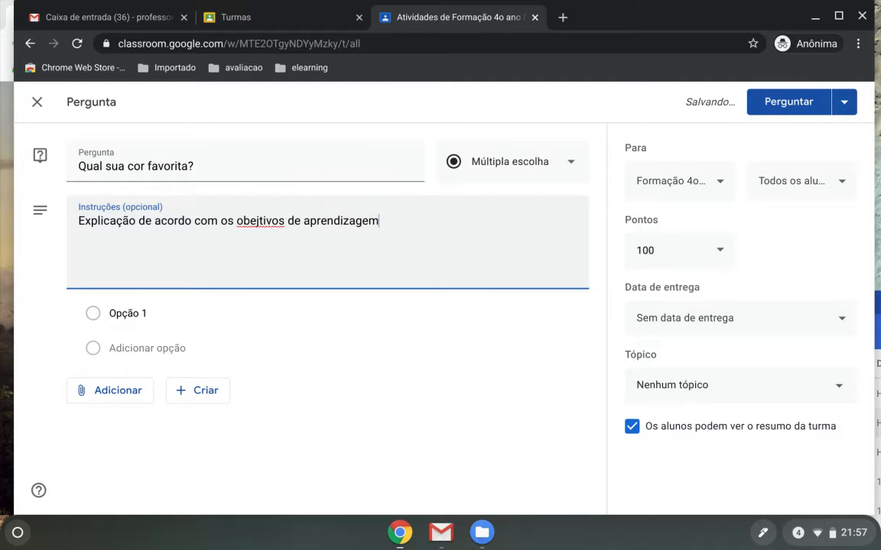
click(256, 221)
key(BackSpace)
click(379, 221)
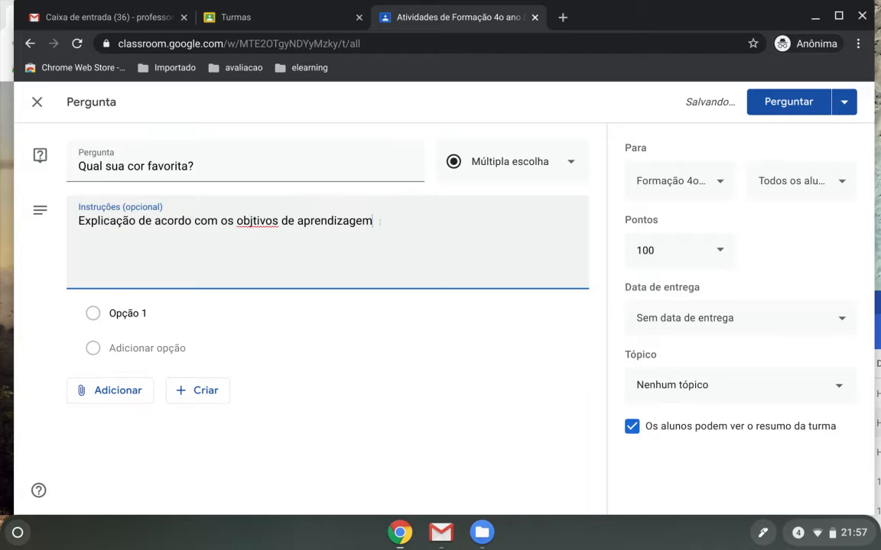
text(....)
text(e)
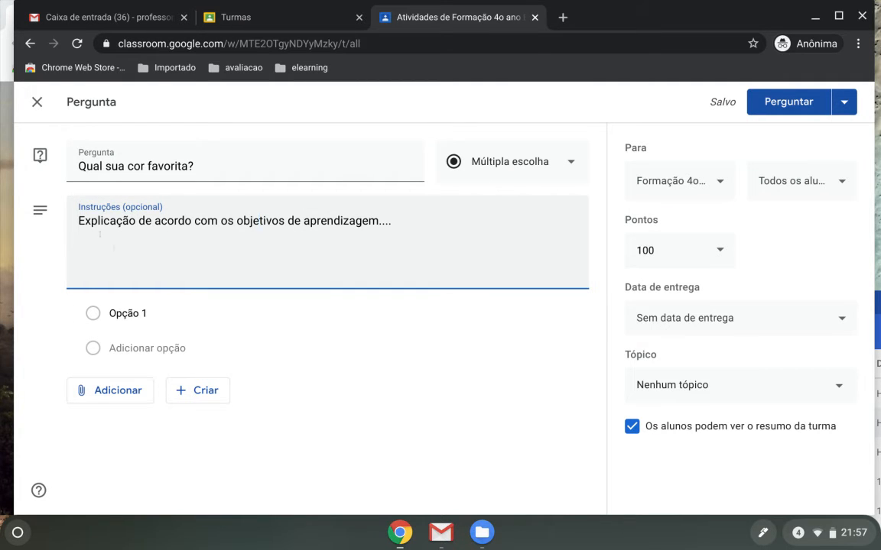
Fill in four answer options for the question: Azul, Amarelo, Vermelho and Verde
click(107, 312)
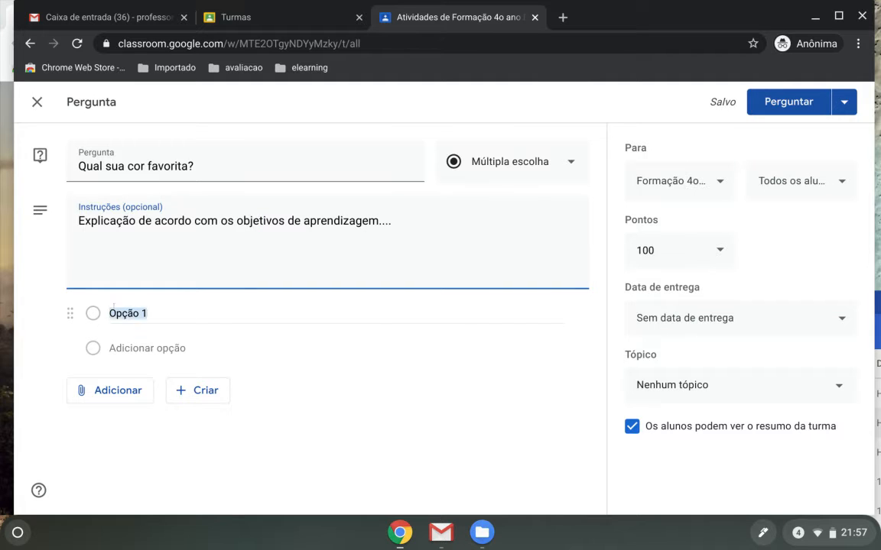
text(Azul)
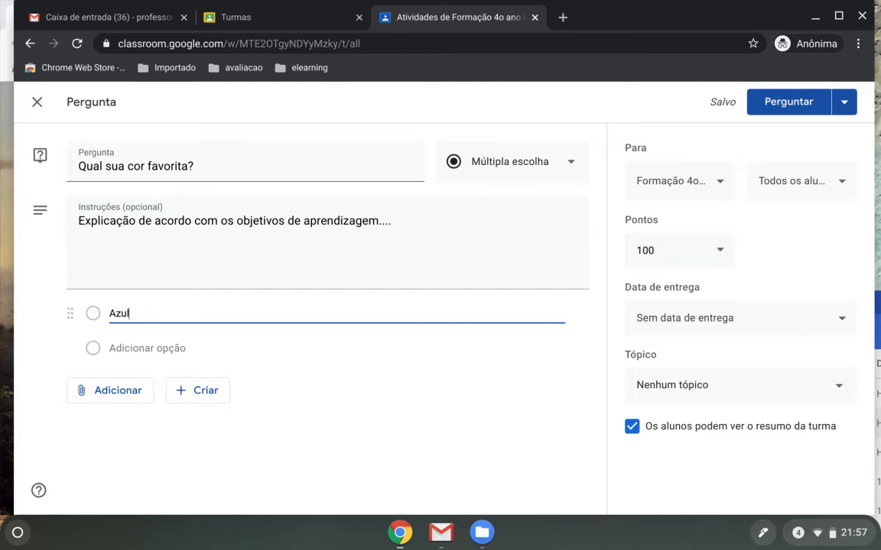
click(119, 349)
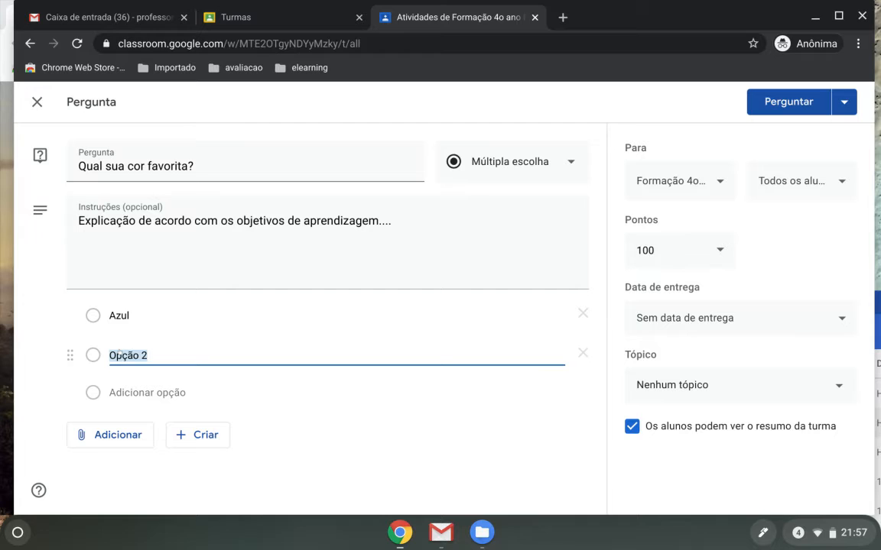
text(Amarelo)
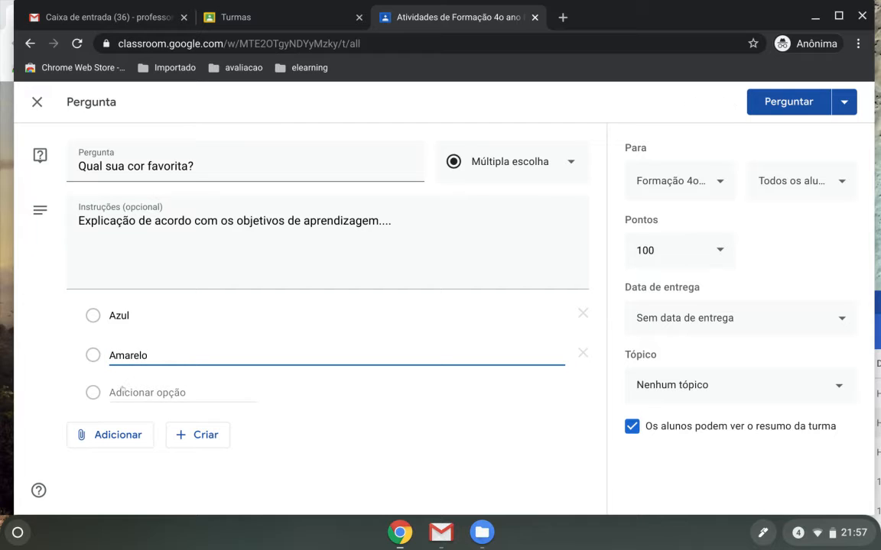
click(123, 392)
text(Verme)
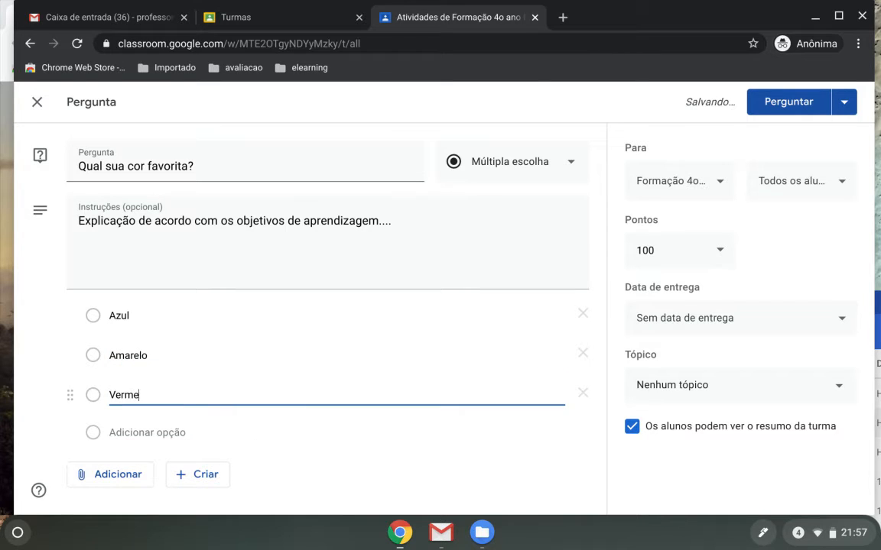
text(lho)
click(115, 432)
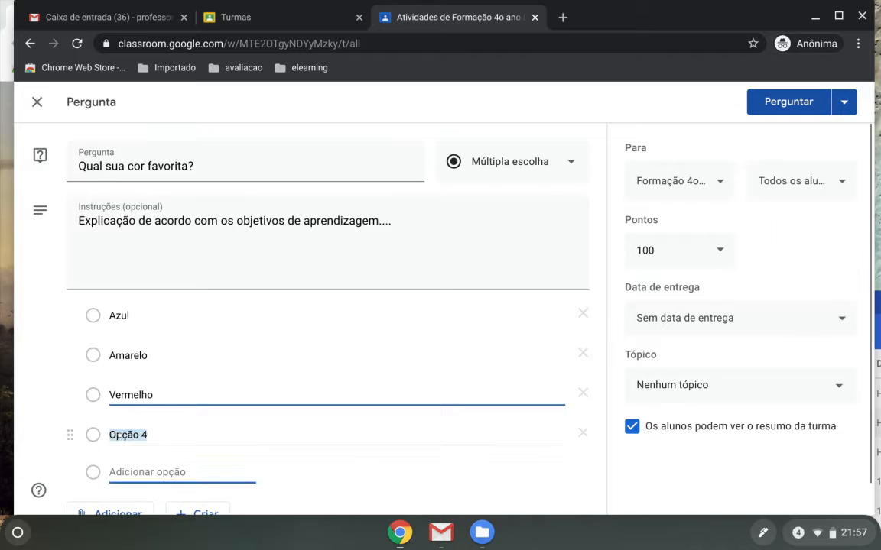
text(Verde)
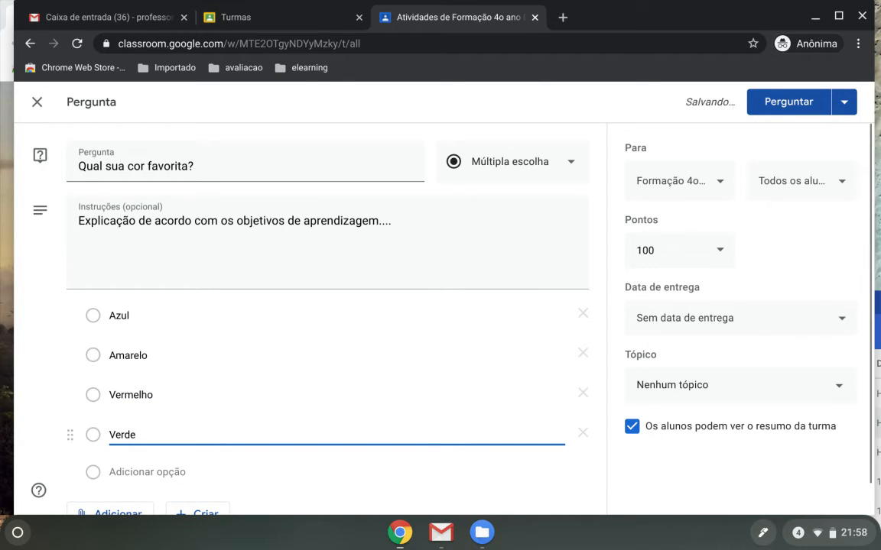
Review the source types available for attaching content to the question, without adding an attachment
scroll(328, 306, down, 1)
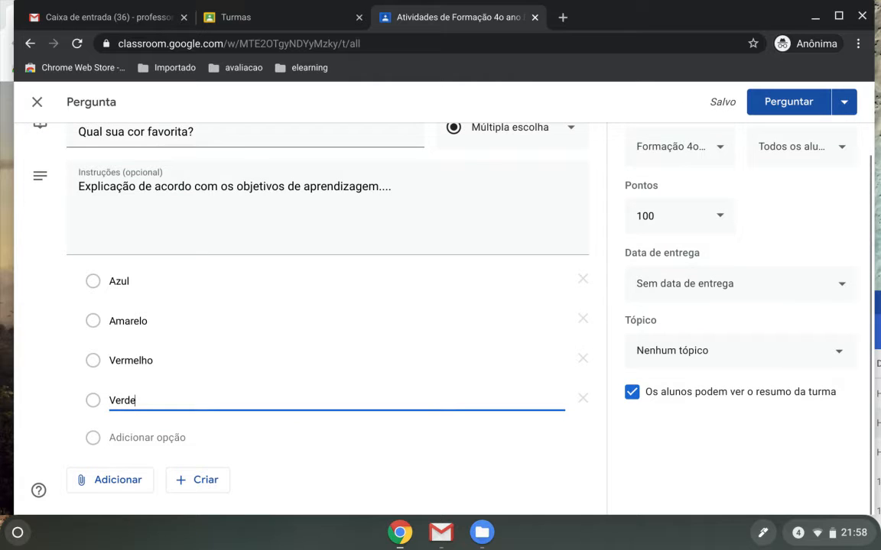
click(130, 480)
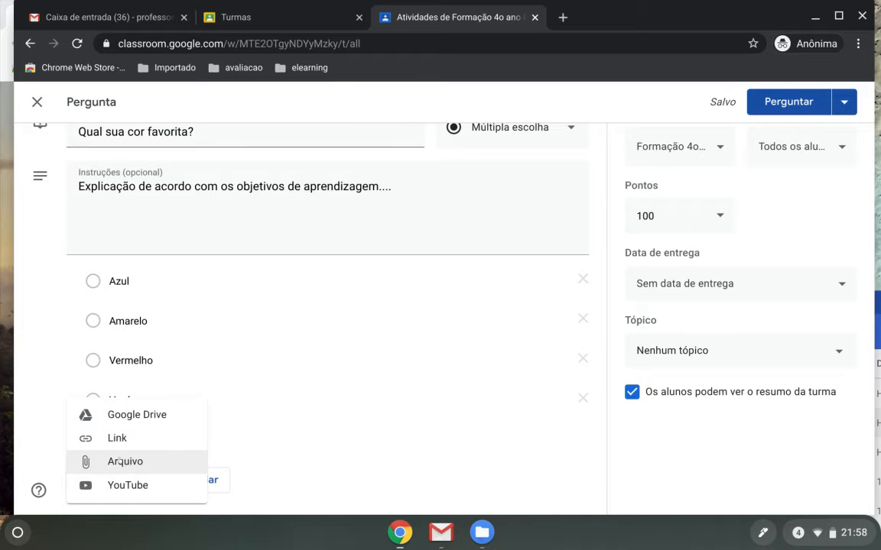
click(383, 498)
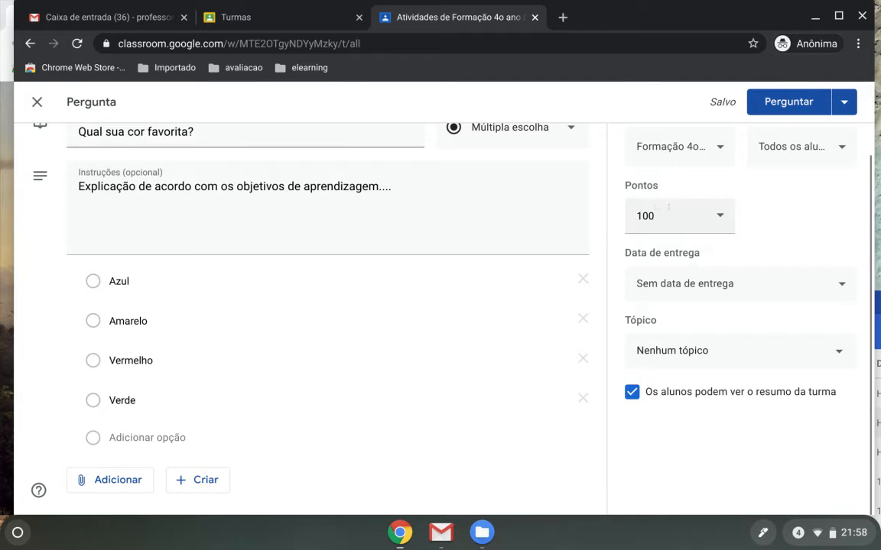
Check which classes can receive the question without adding another, and set its points to 10
click(659, 153)
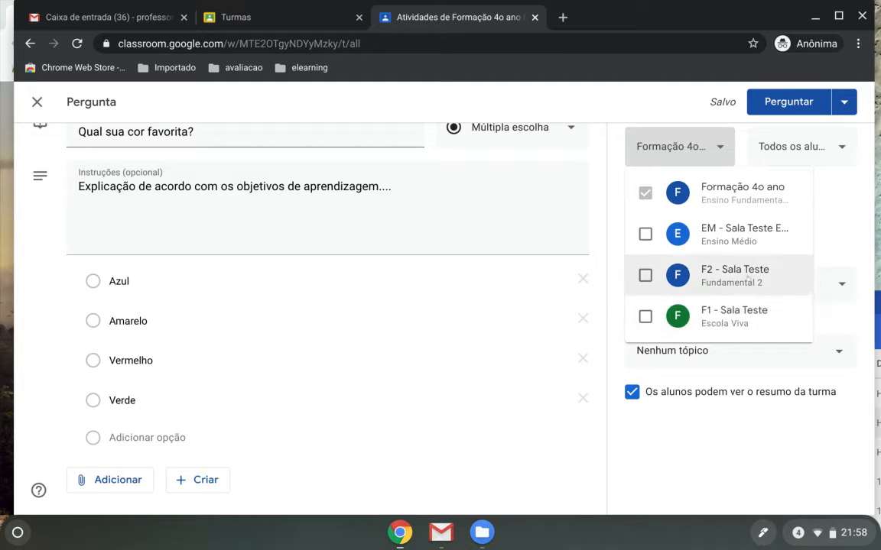
click(772, 186)
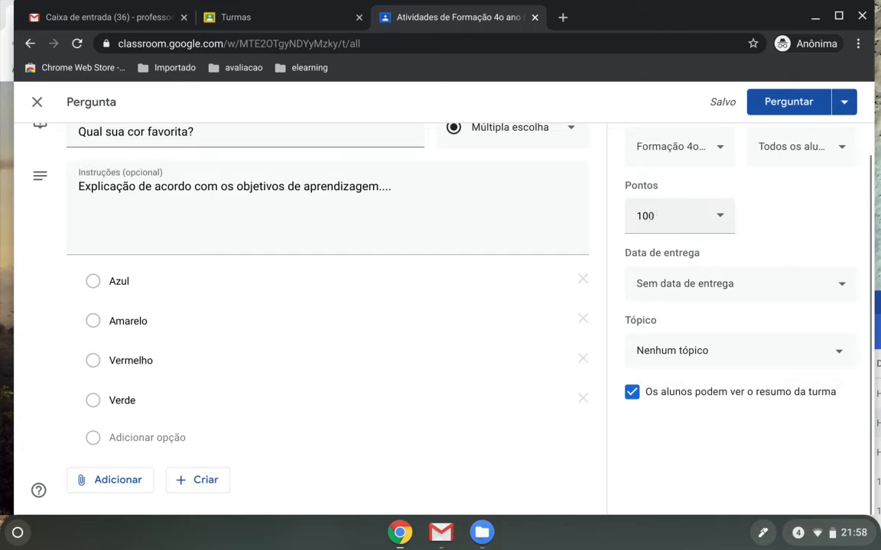
click(656, 215)
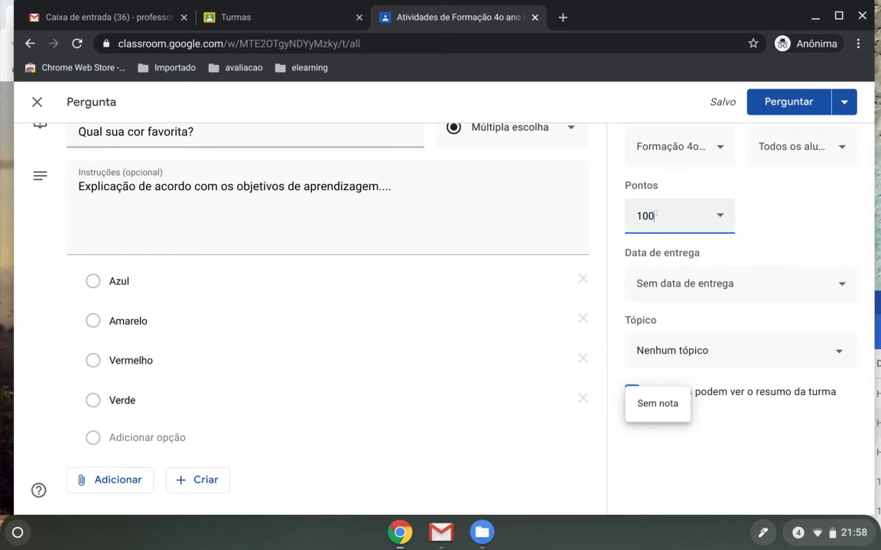
key(BackSpace)
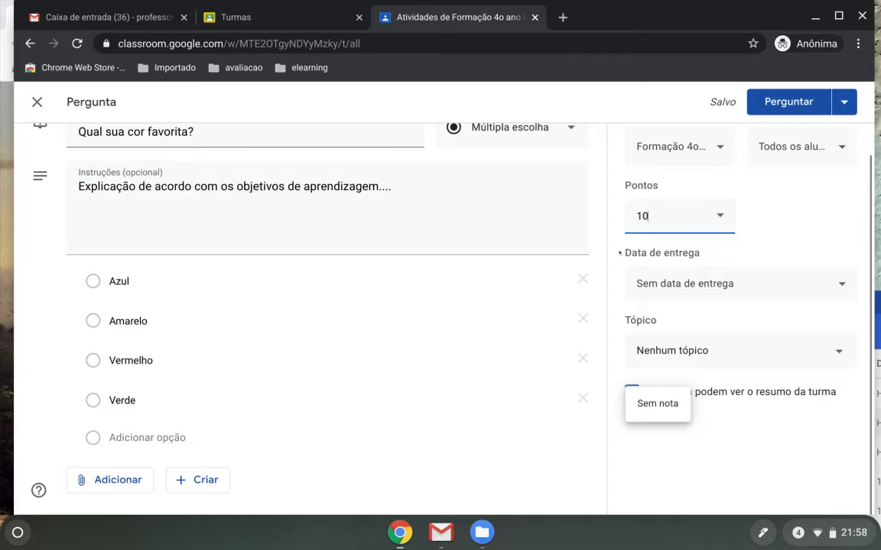
Set the question's due date to 15 July 2020 at 23:59
click(678, 283)
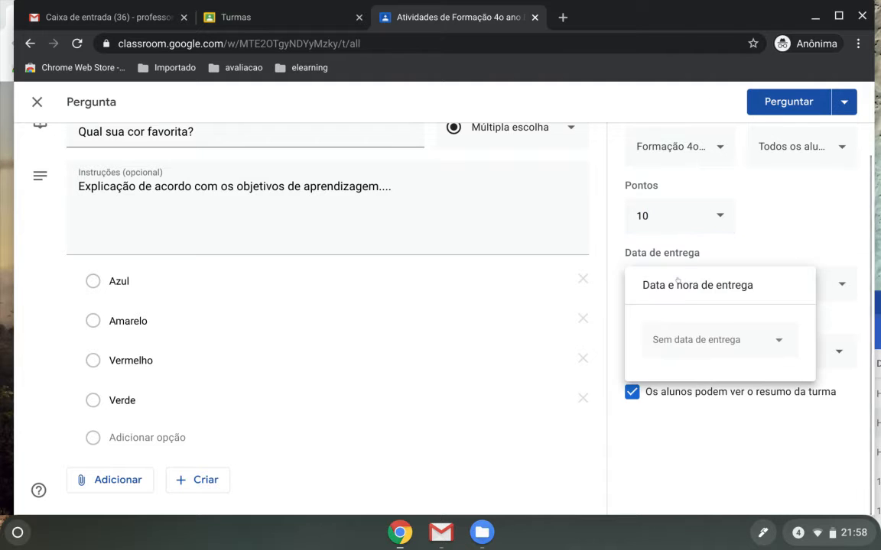
click(690, 340)
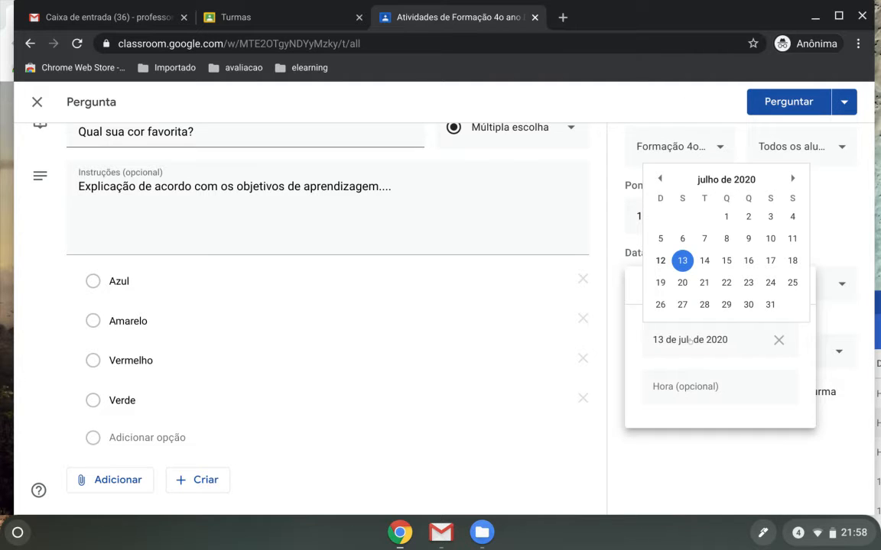
click(726, 263)
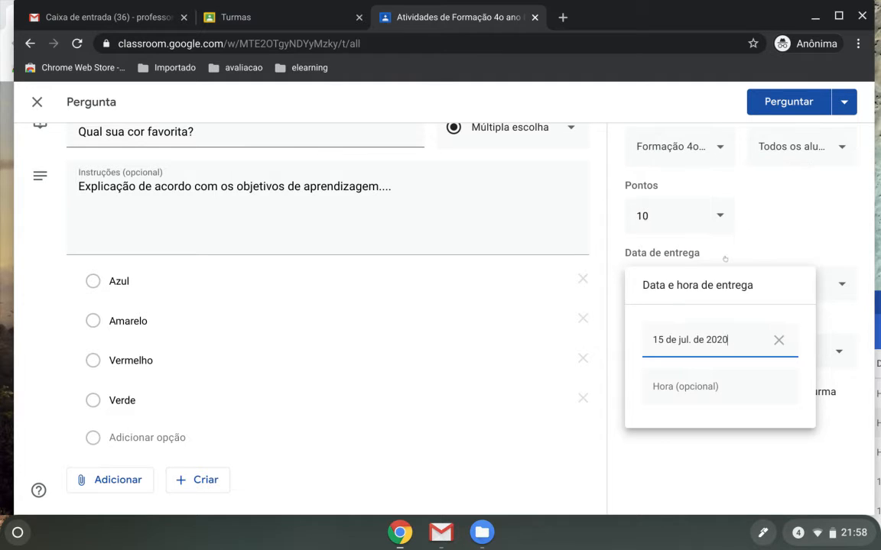
click(651, 386)
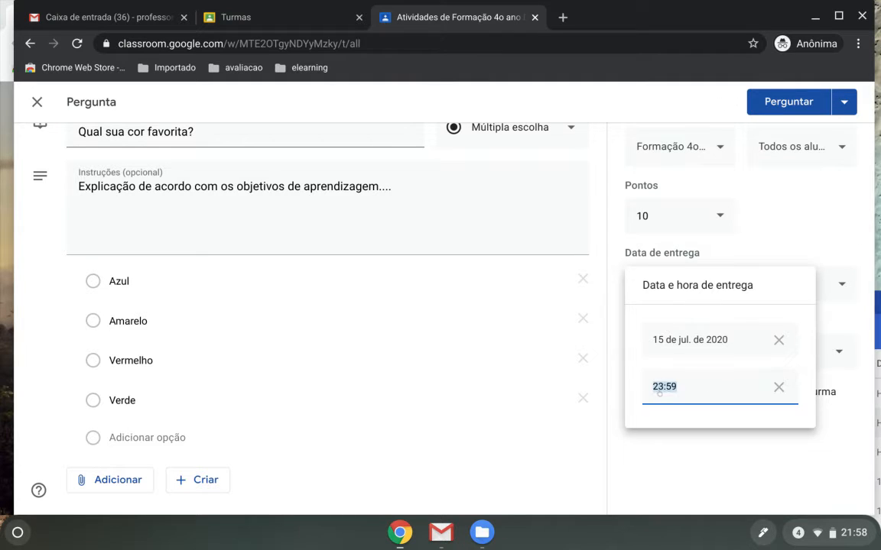
click(668, 459)
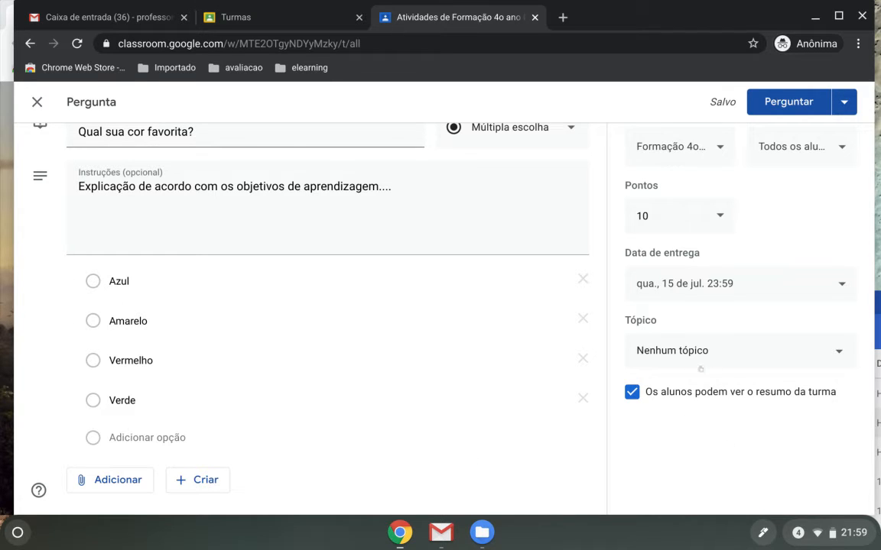
Assign the question to the topic "2o TRI - Língua Portuguesa" and save it as a draft
click(662, 352)
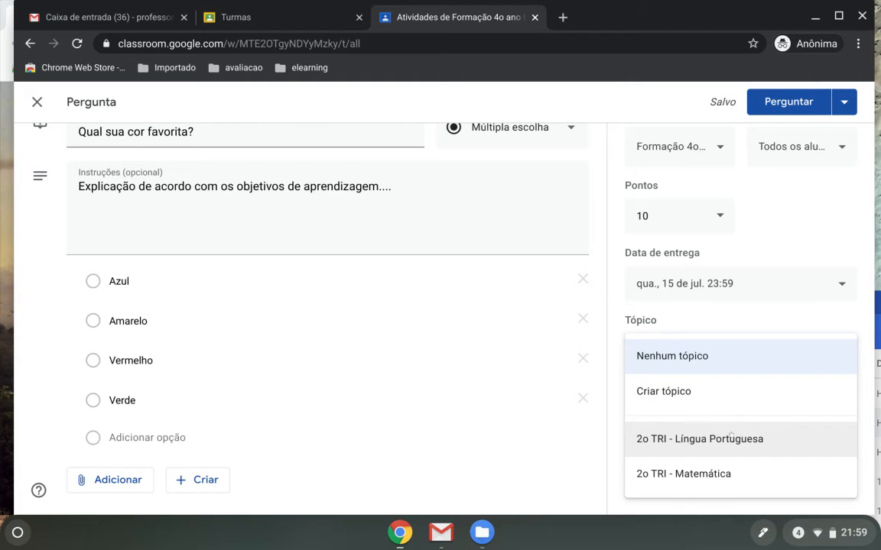
click(686, 440)
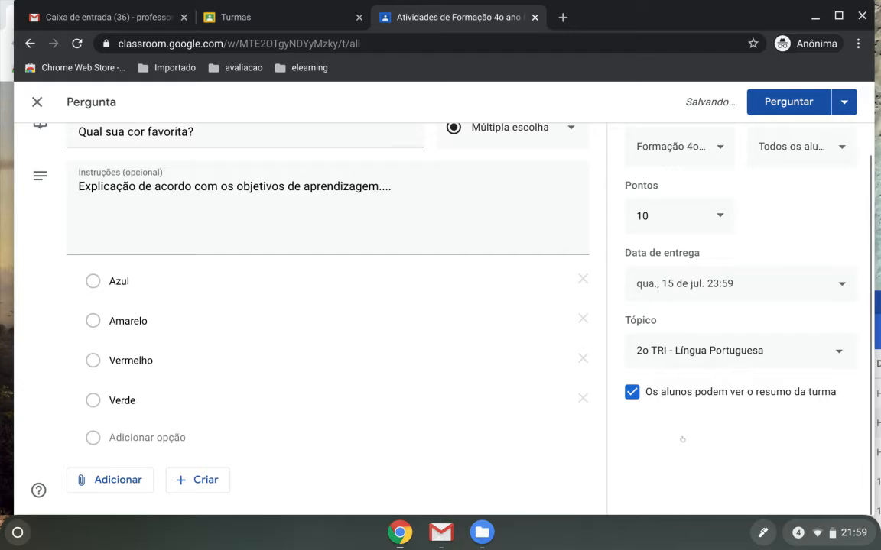
click(843, 103)
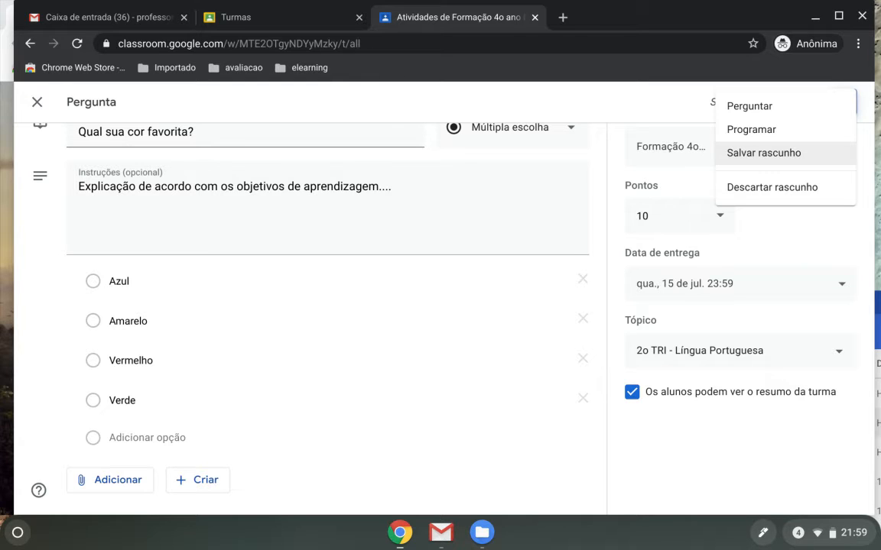
click(775, 154)
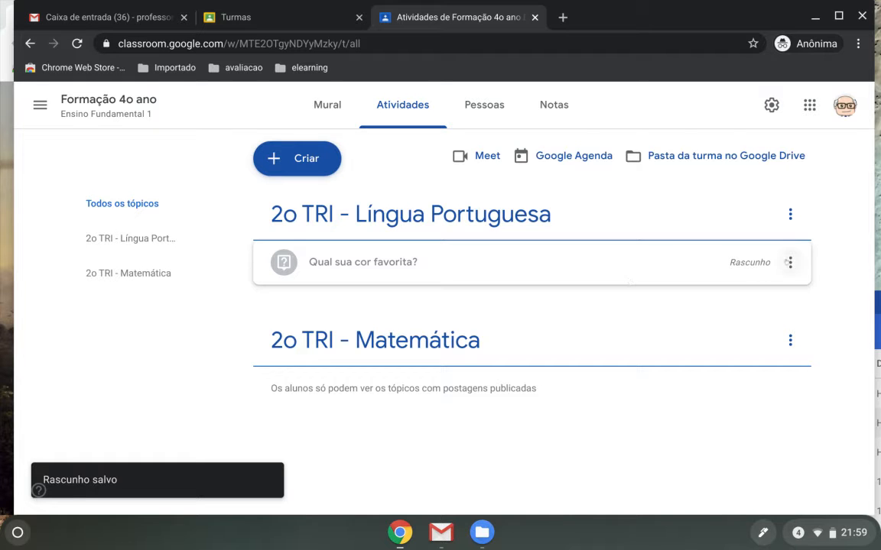
Reopen the draft "Qual sua cor favorita?" for editing and schedule its posting for 13 July 2020 at 08:00
click(790, 262)
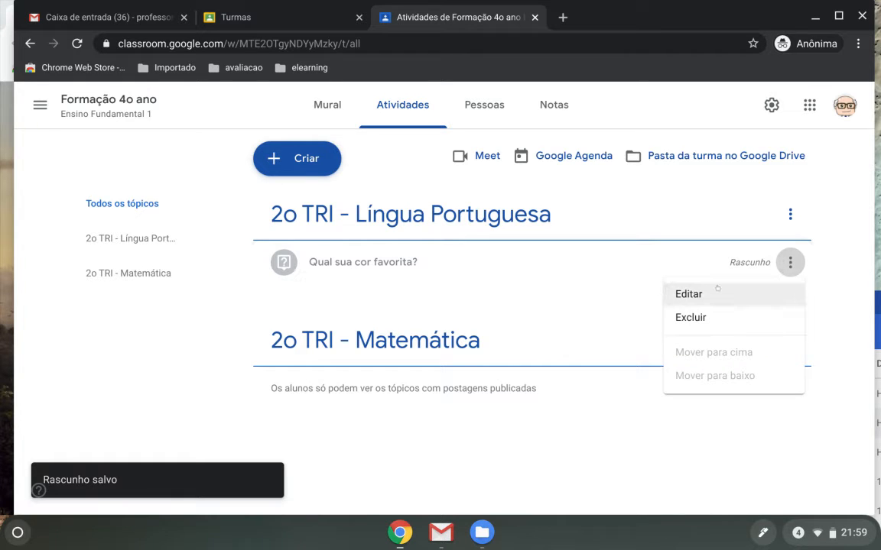
click(712, 292)
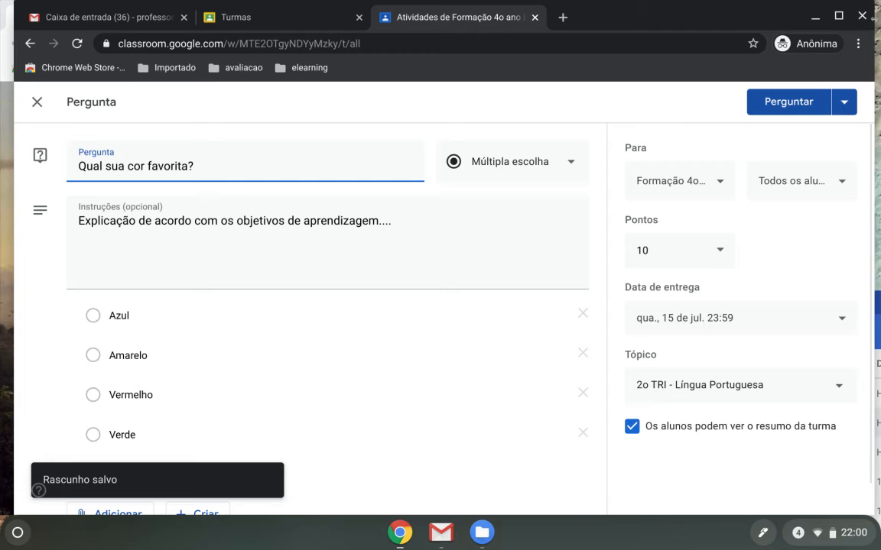
click(844, 102)
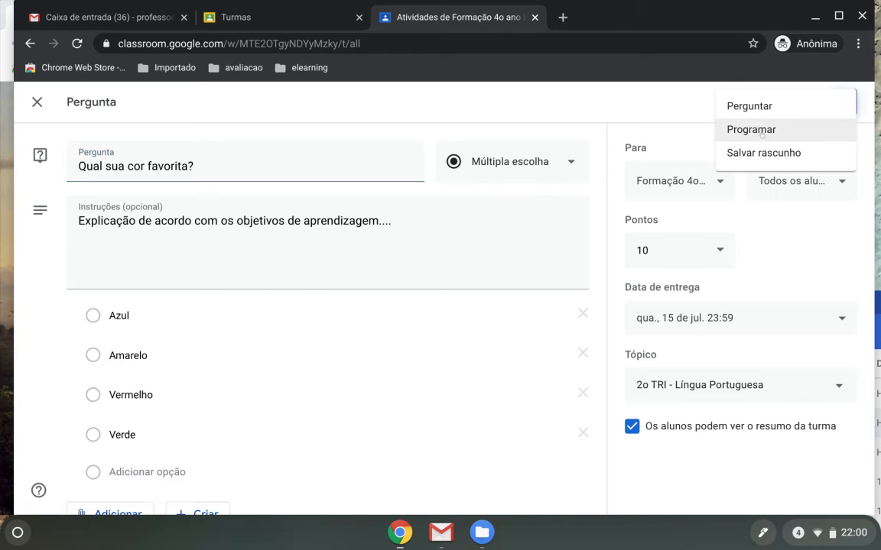
click(734, 130)
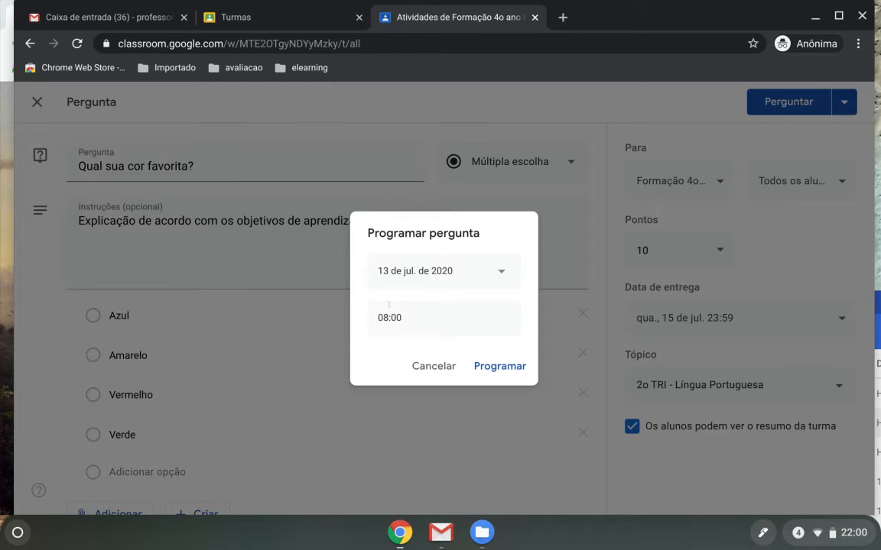
click(499, 367)
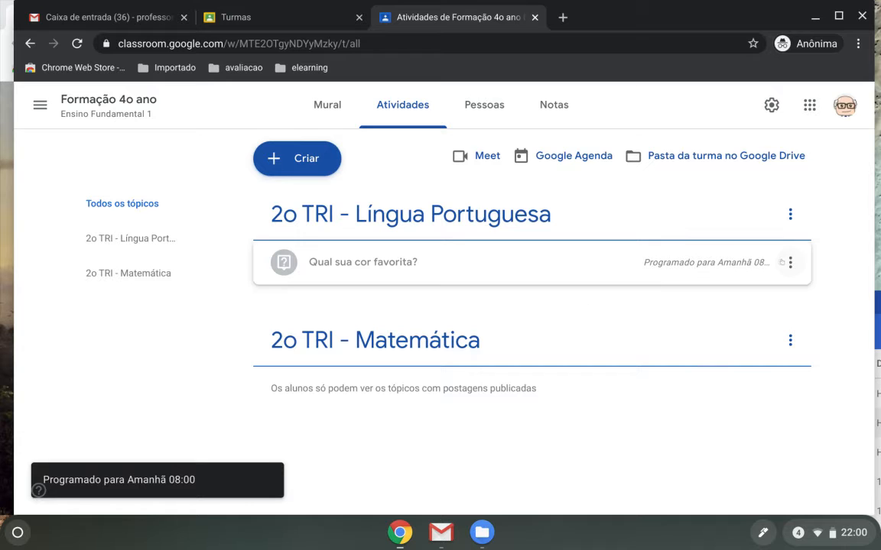
Edit the scheduled question "Qual sua cor favorita?", remove its posting schedule and publish it to the students immediately
click(790, 262)
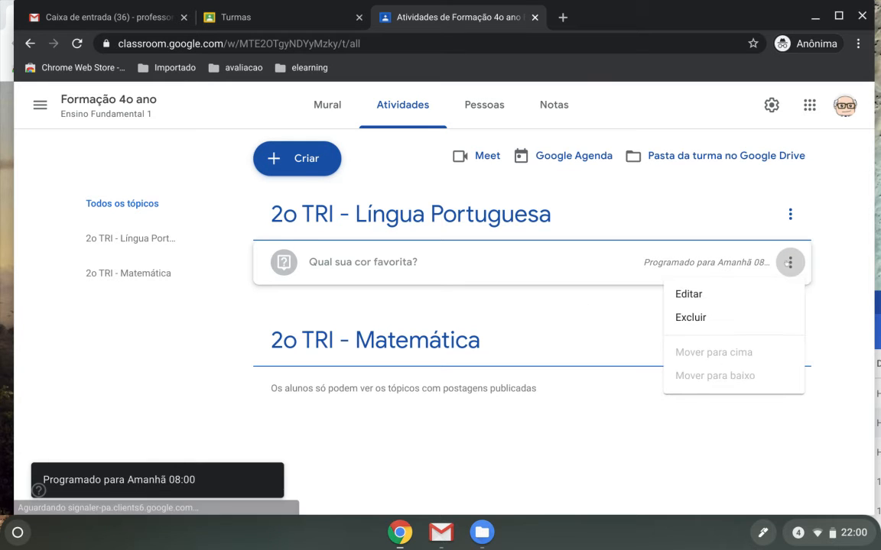
click(687, 293)
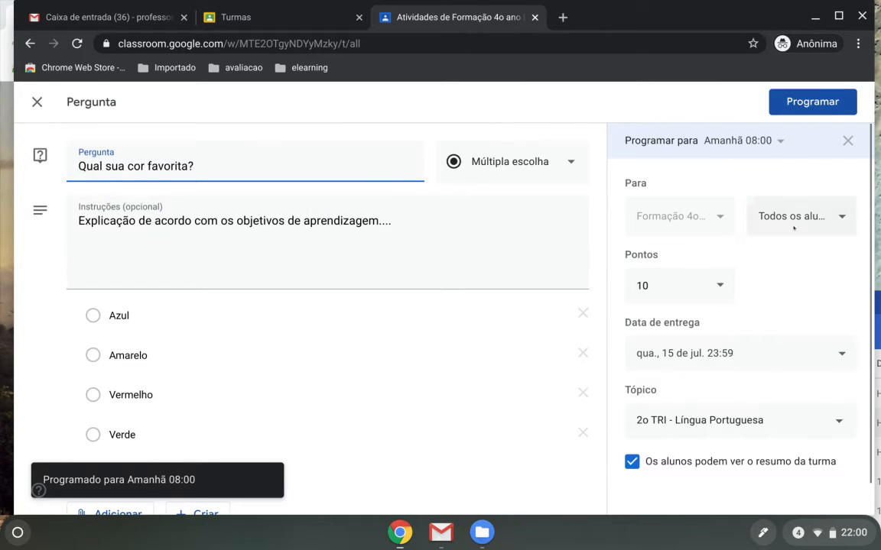
click(847, 141)
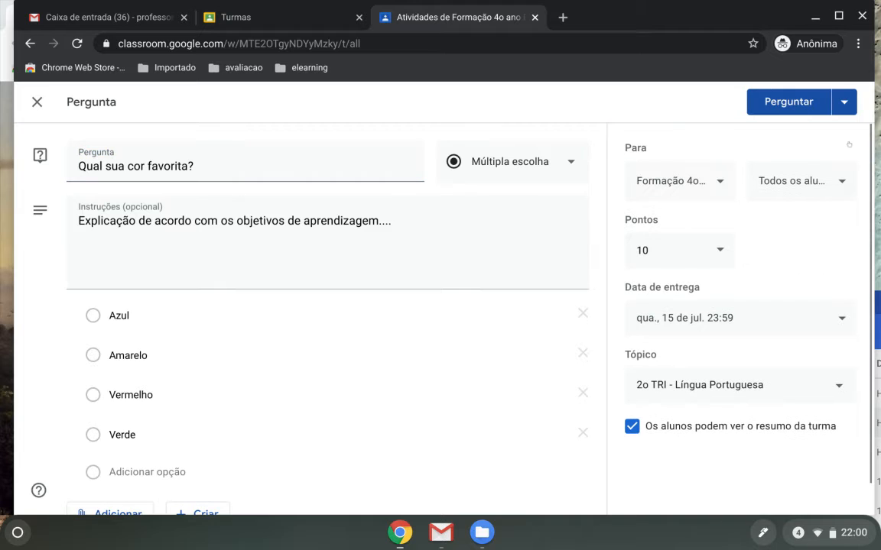
click(783, 106)
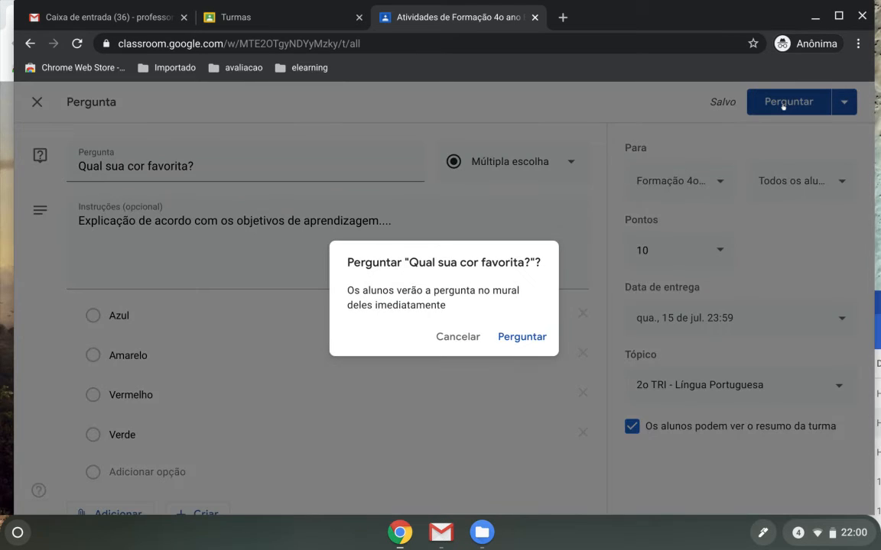
click(526, 336)
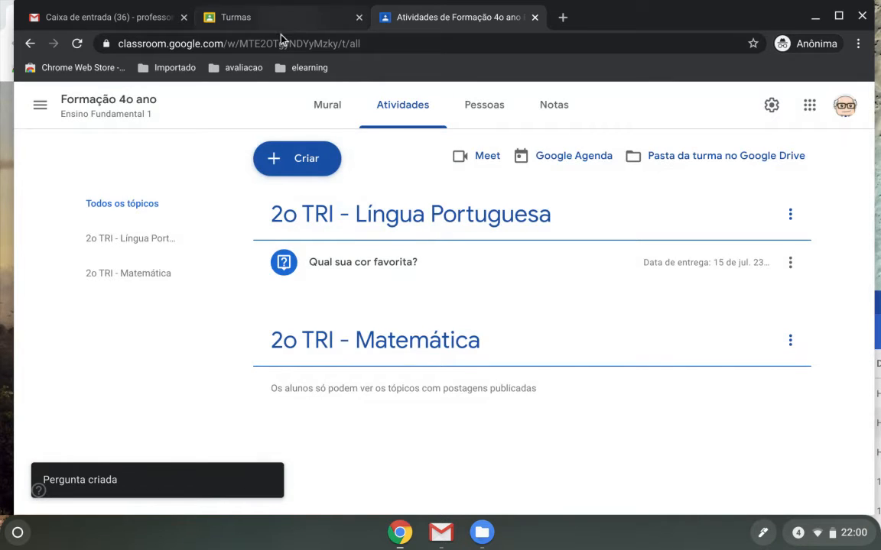
Check the class stream for the post announcing the published question and its entry among the upcoming activities
click(325, 107)
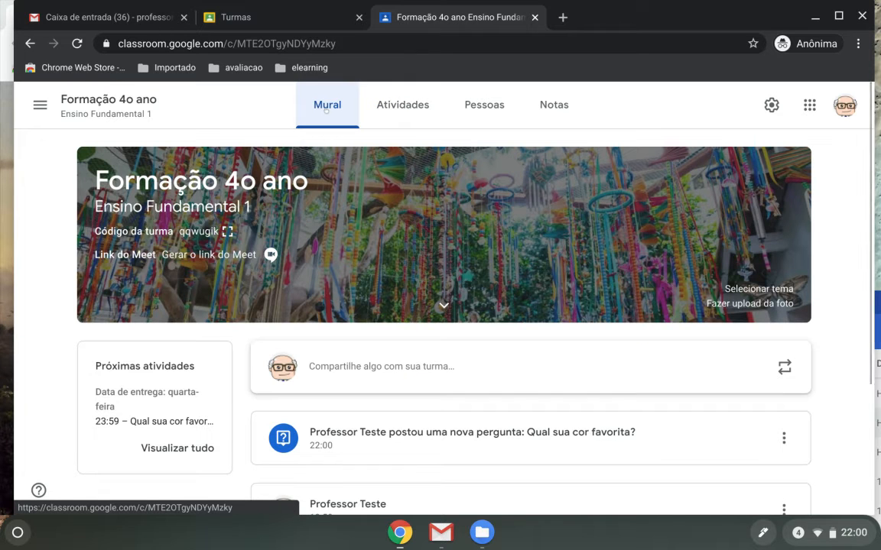
scroll(326, 109, down, 3)
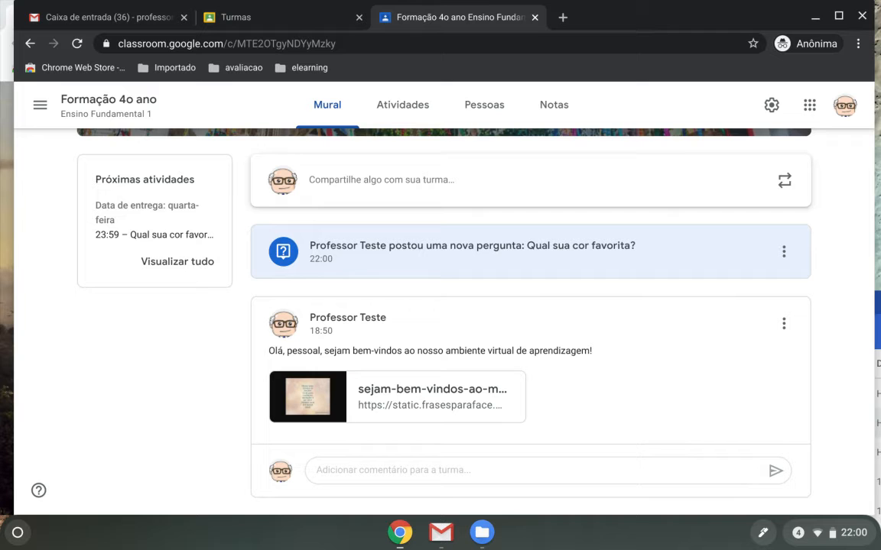
scroll(249, 249, up, 3)
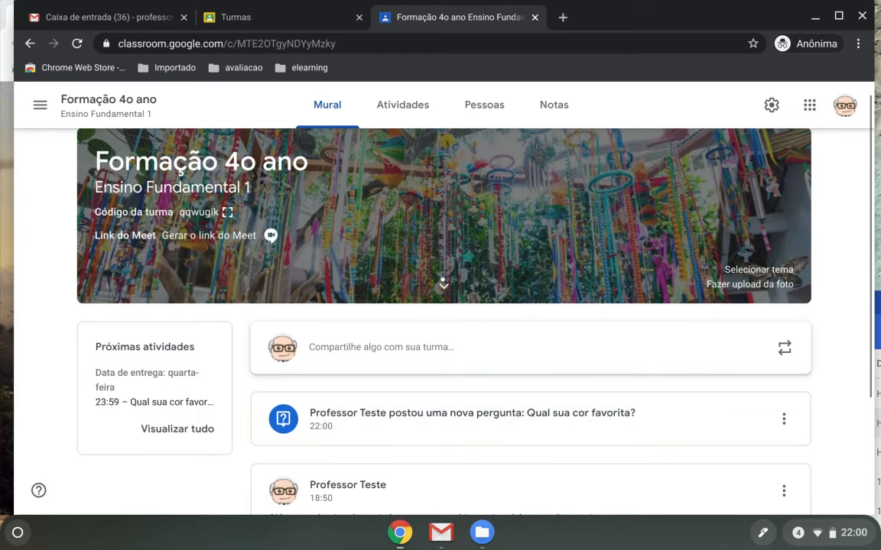
Create a new short-answer question in the class's activities and enter "Qual a história do seu nome?" as its text
click(397, 108)
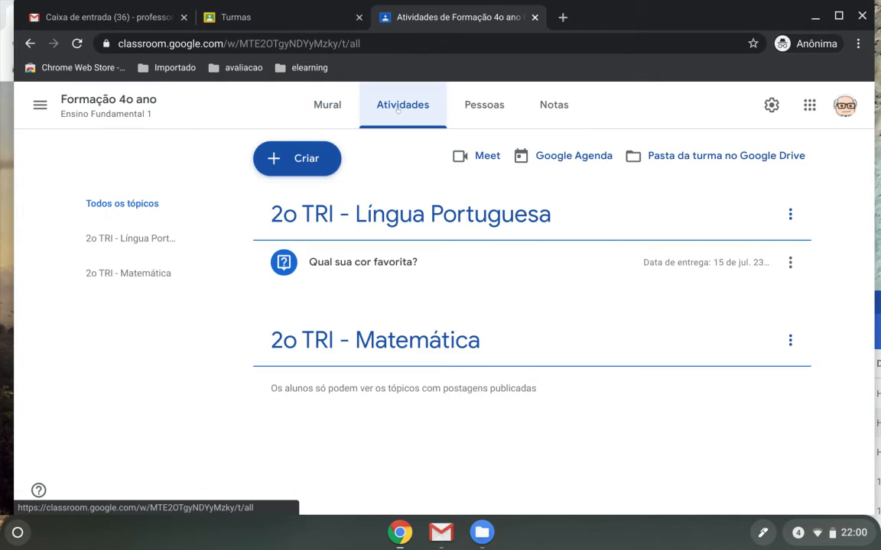
click(294, 158)
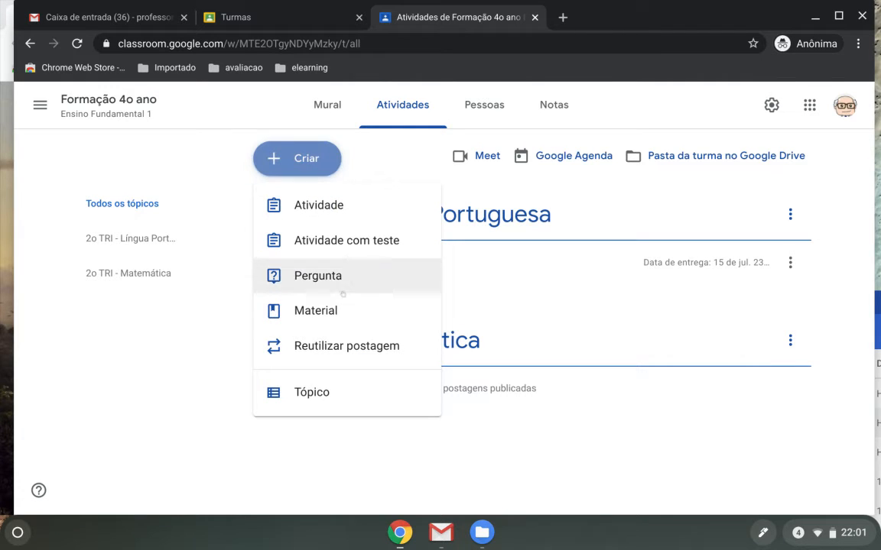
click(311, 275)
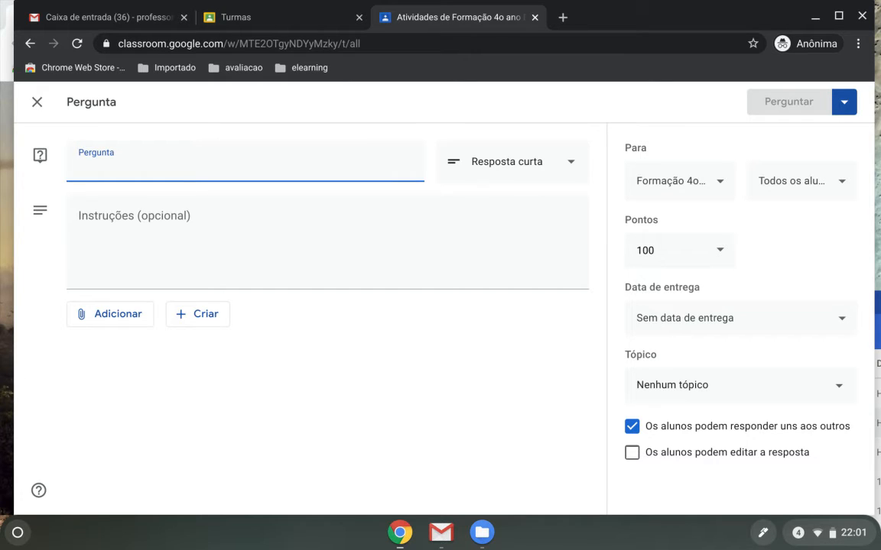
text(Qu)
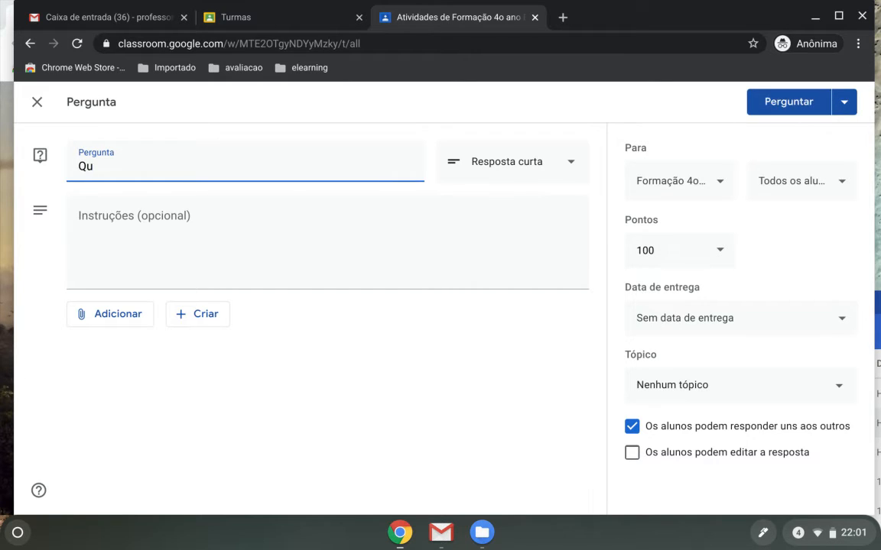
key(super)
text(l)
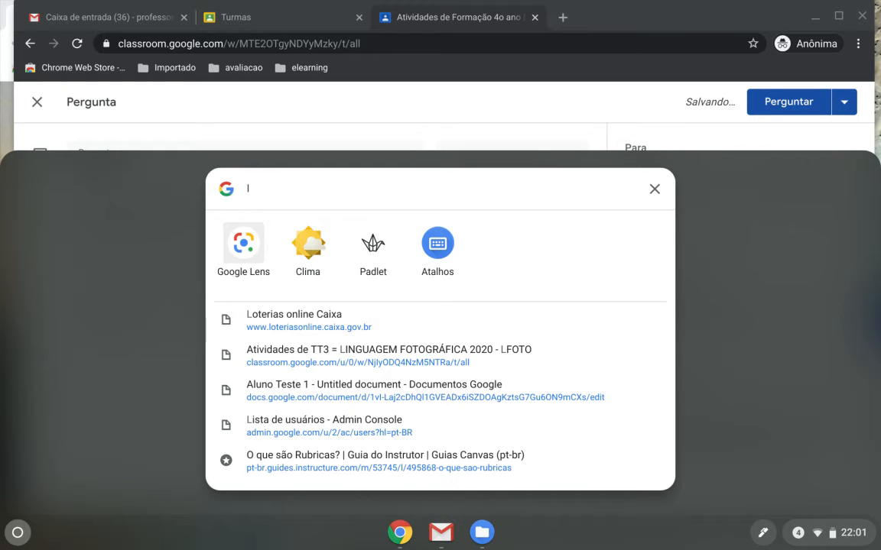
key(Escape)
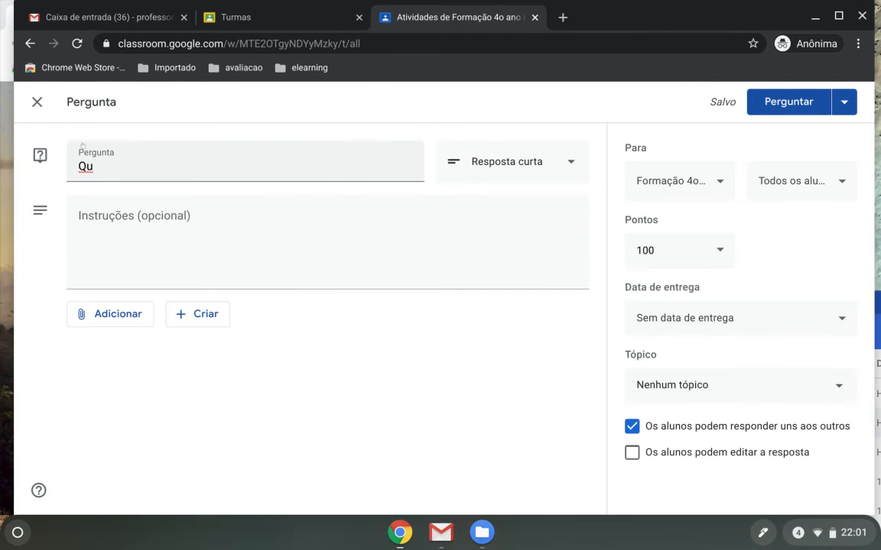
click(97, 163)
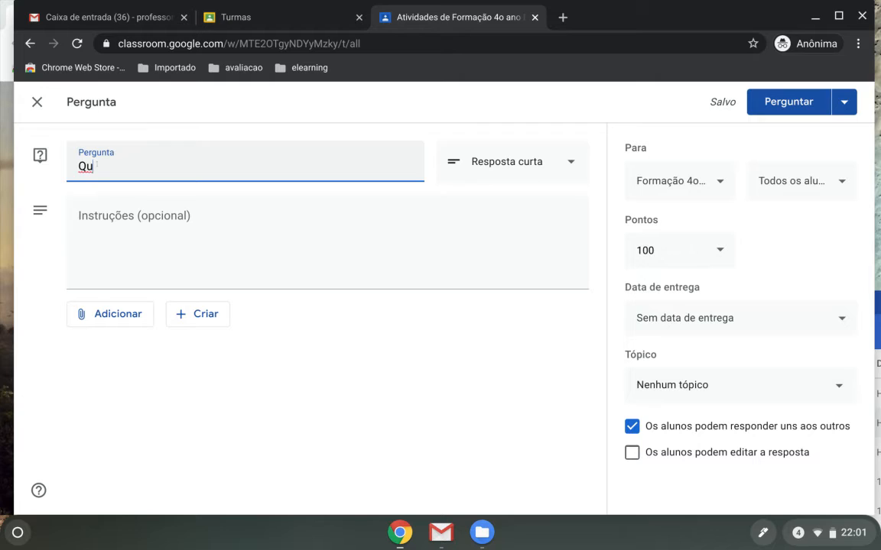
text(al a his)
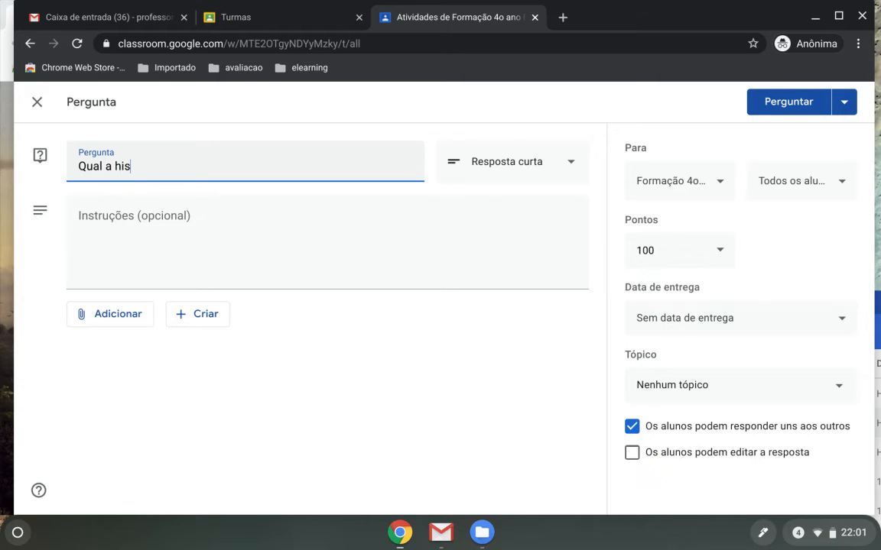
text(tória do seu nome?)
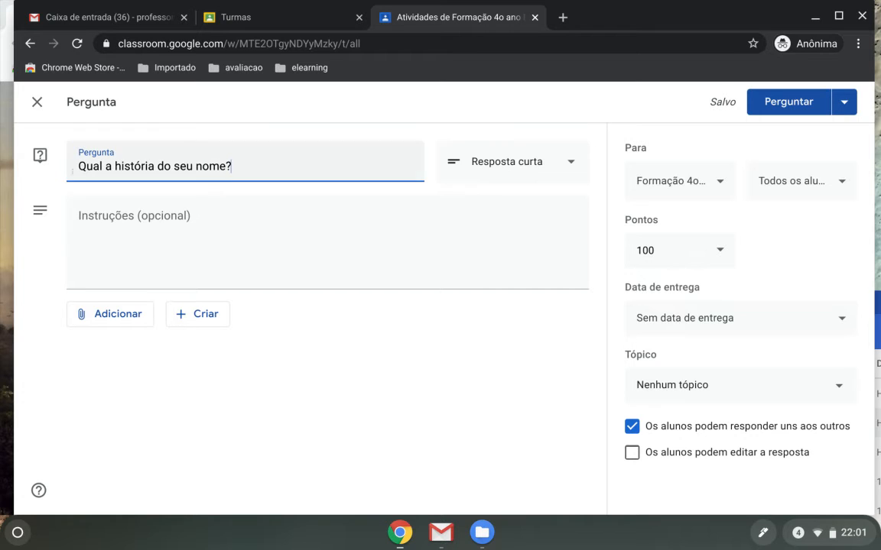
Enter "Orientações sobre o que o aluno precisa saber/fazer para responder...." as the instructions of the question "Qual a história do seu nome?"
click(95, 221)
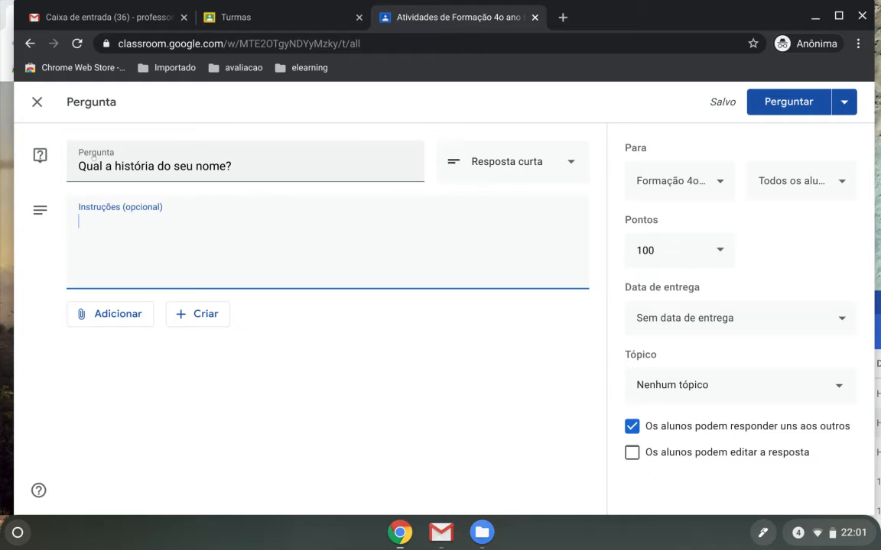
click(238, 167)
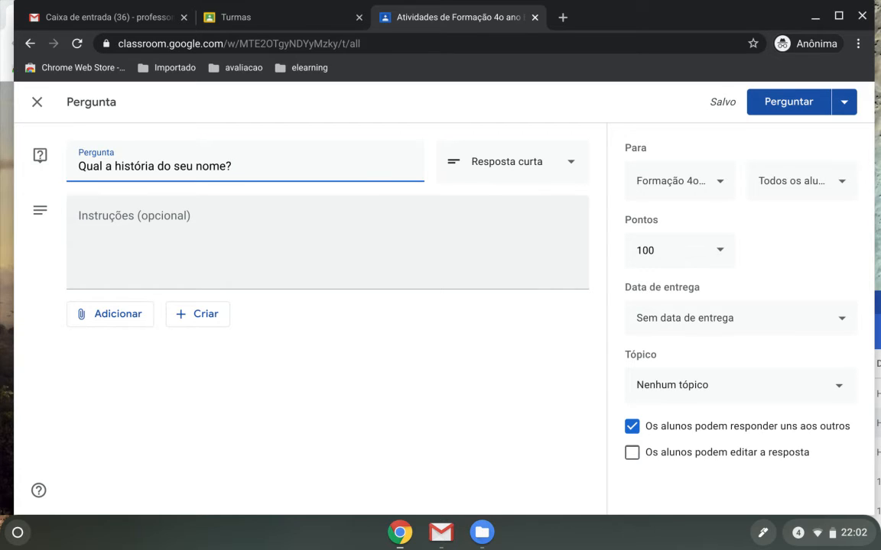
click(104, 204)
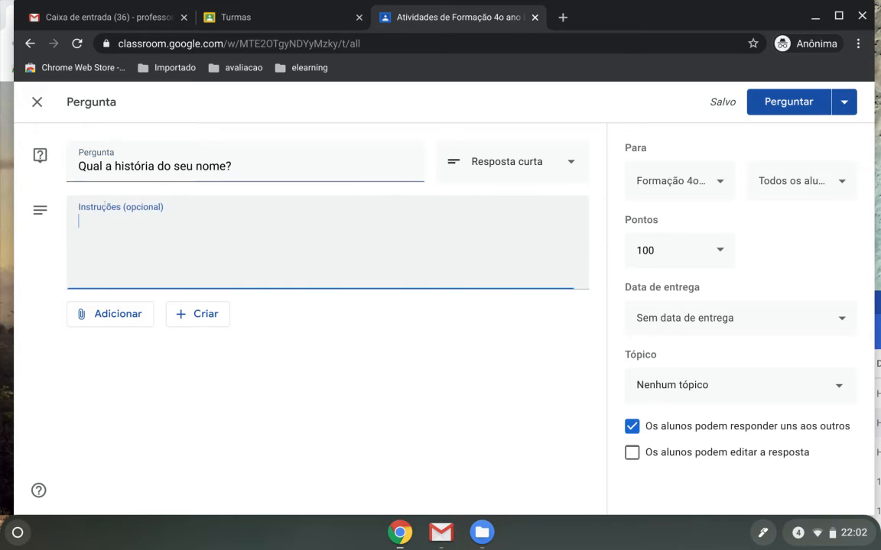
text(Orie)
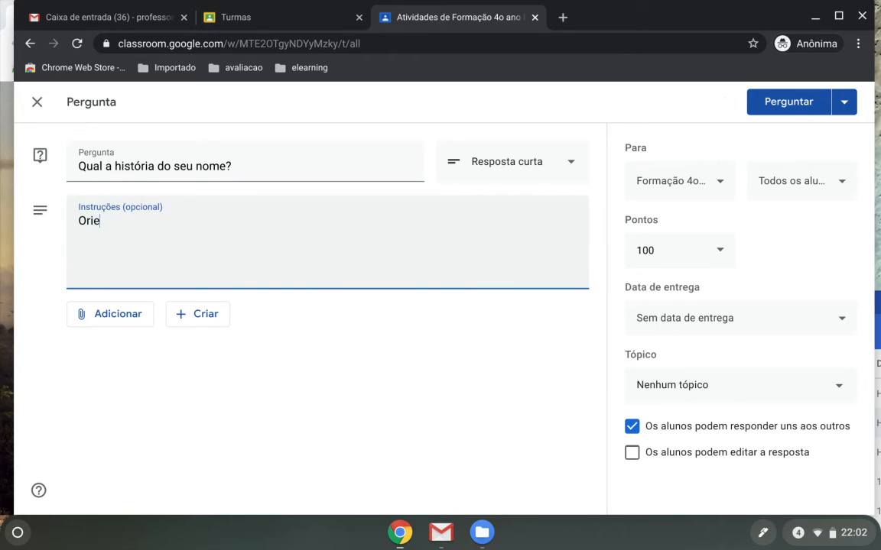
text(ntações sobre o que o alu)
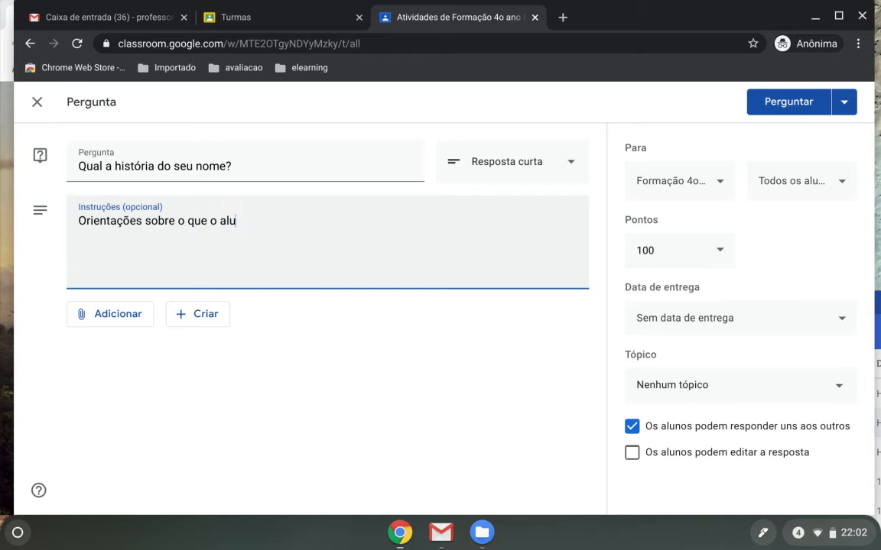
text(no precisa saber/f)
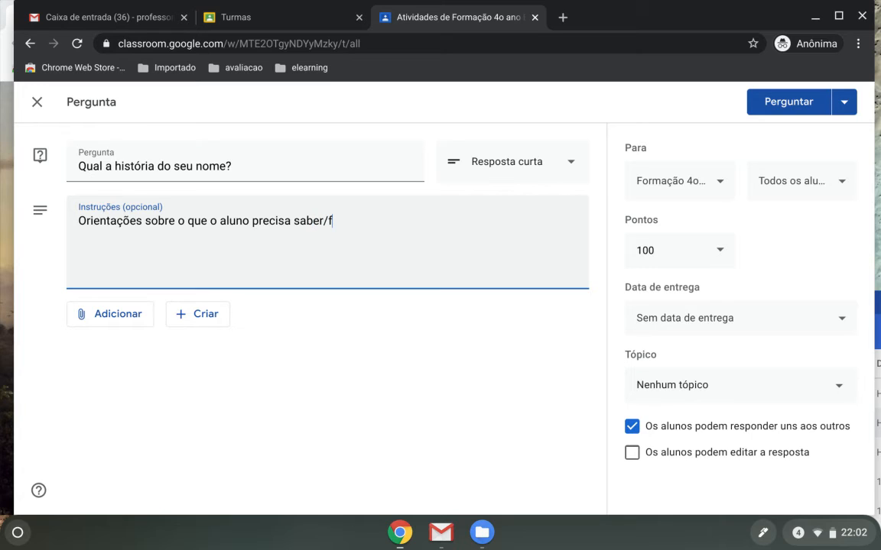
text(azer para res)
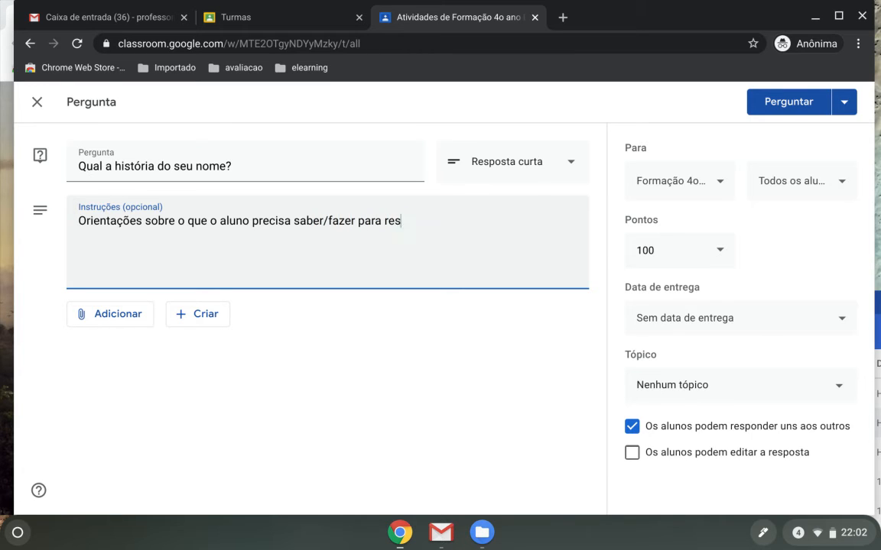
text(ponder....)
click(103, 320)
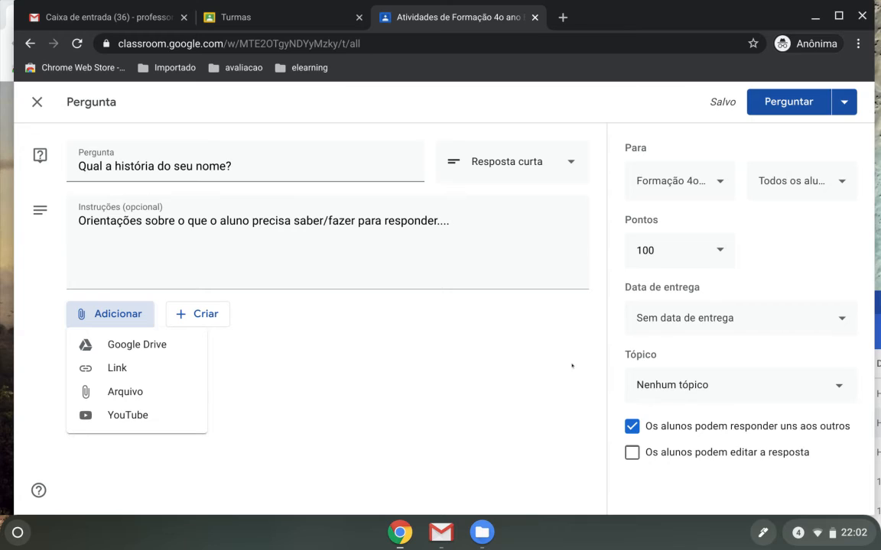
Set the short-answer question's points to "Sem nota" so that it is ungraded
click(663, 249)
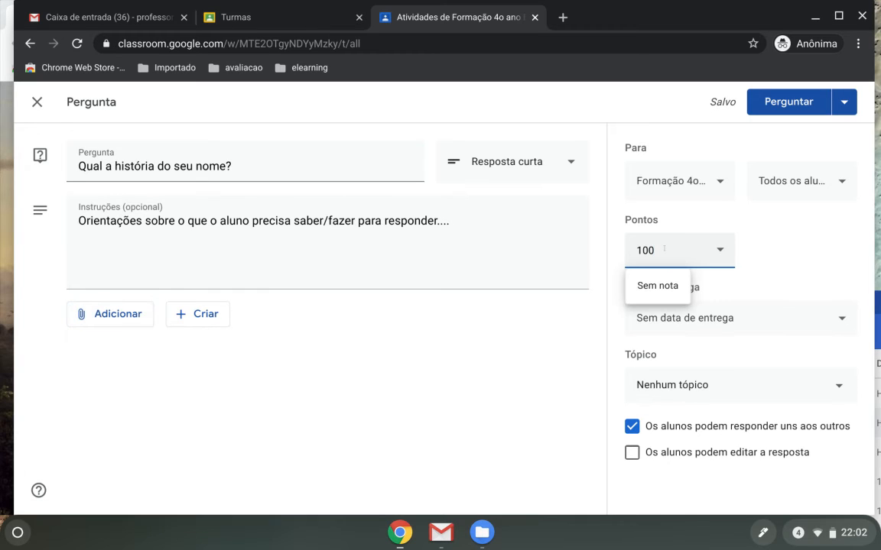
key(BackSpace)
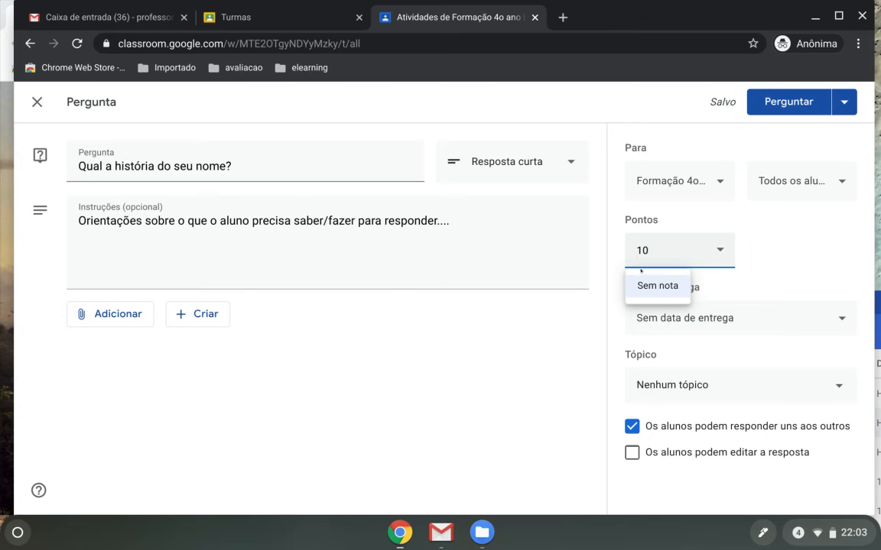
click(658, 286)
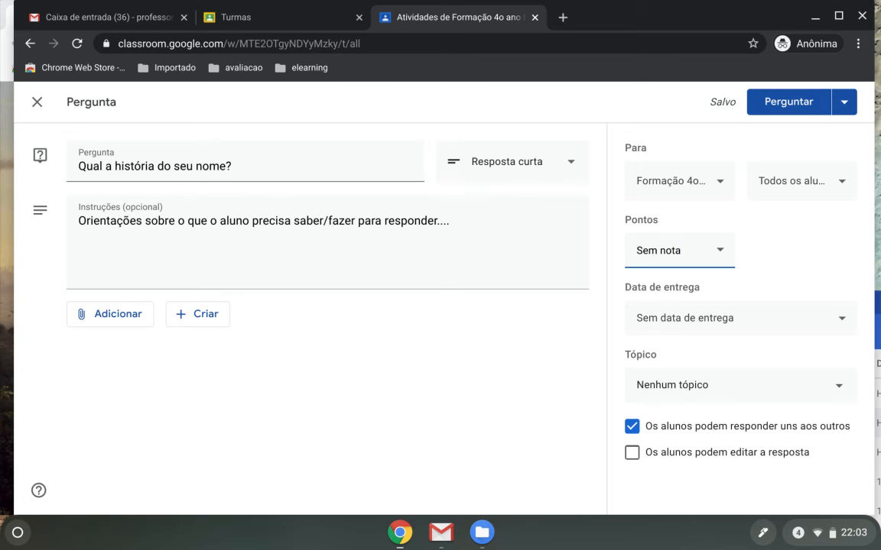
Set the question's due date to 15 July 2020 at 23:59
click(688, 318)
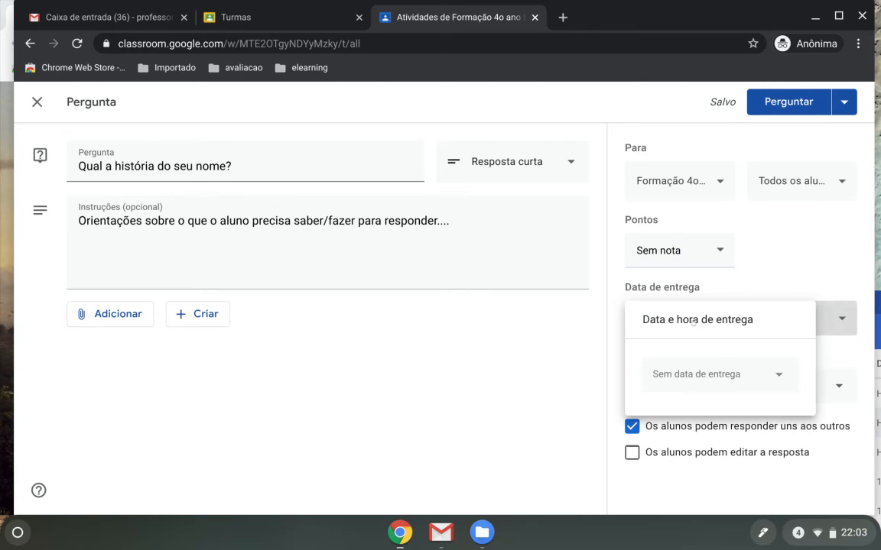
click(677, 383)
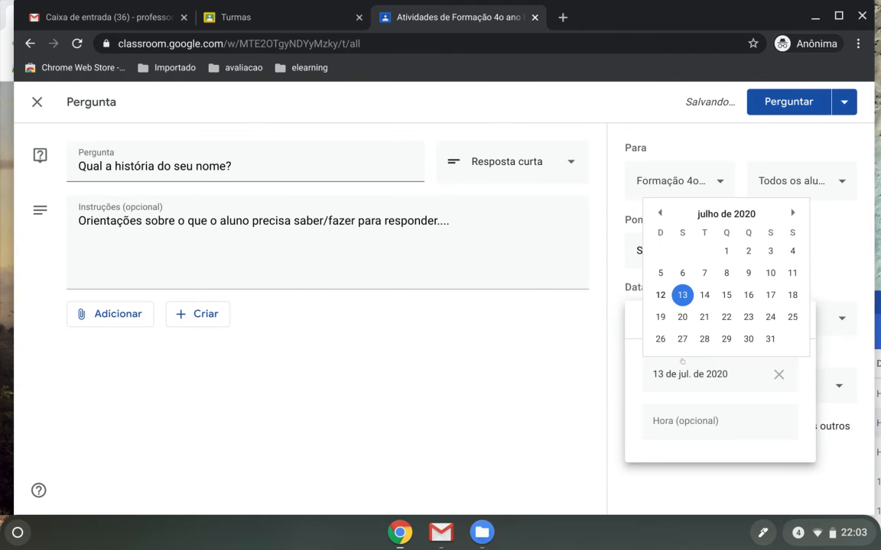
click(726, 295)
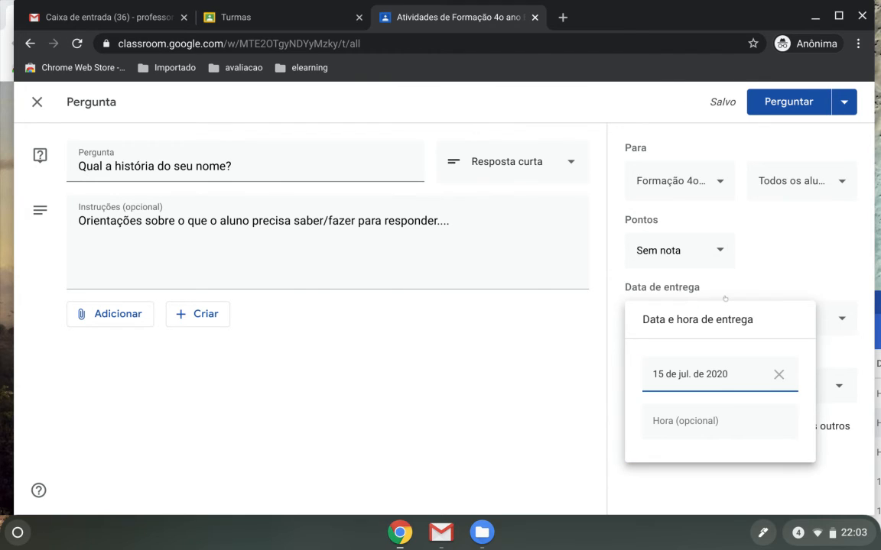
click(665, 421)
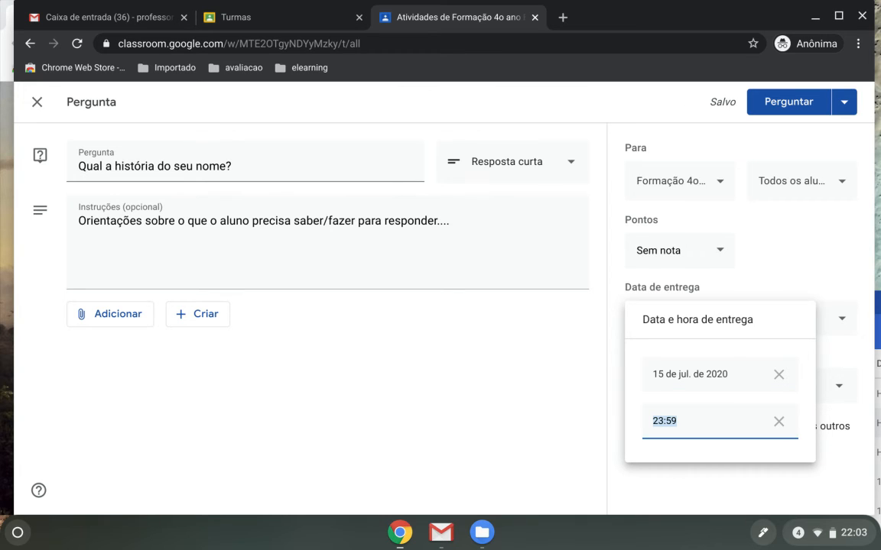
click(475, 483)
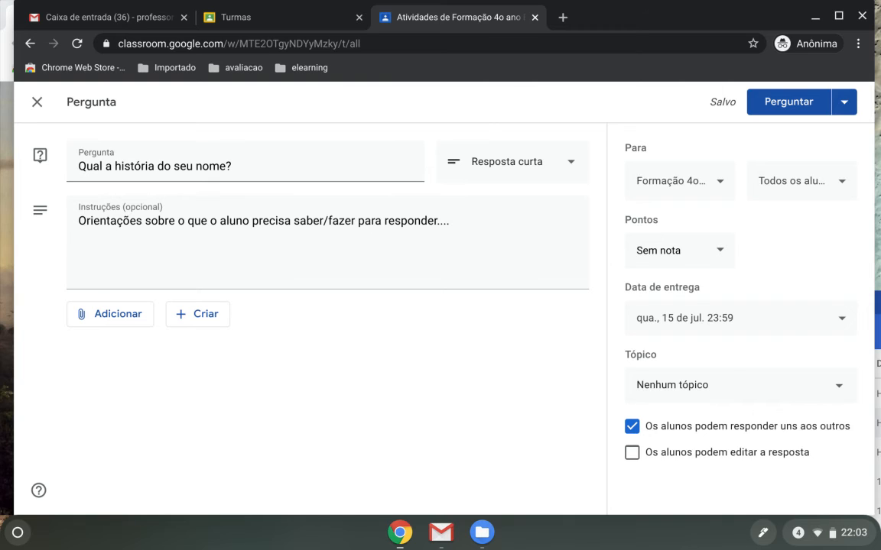
Assign the question to the topic "2o TRI - Língua Portuguesa" and publish it to the students immediately
click(716, 388)
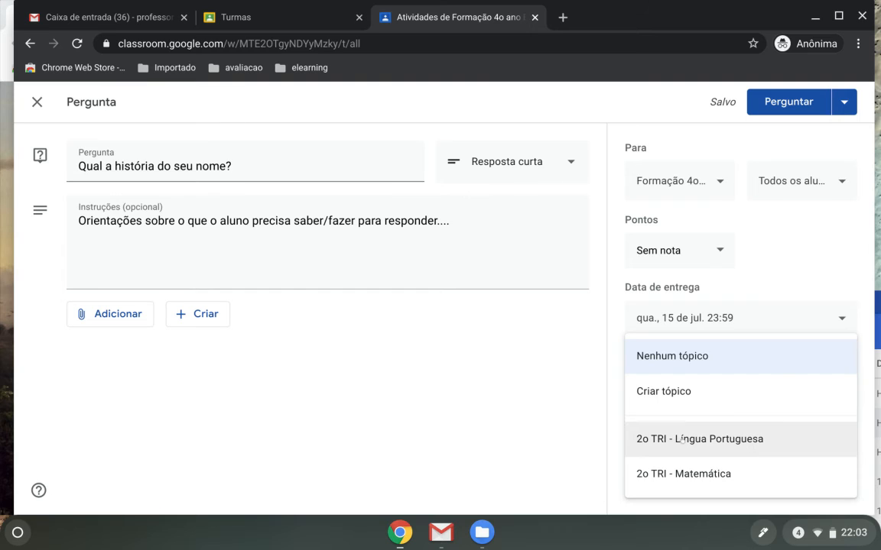
click(696, 440)
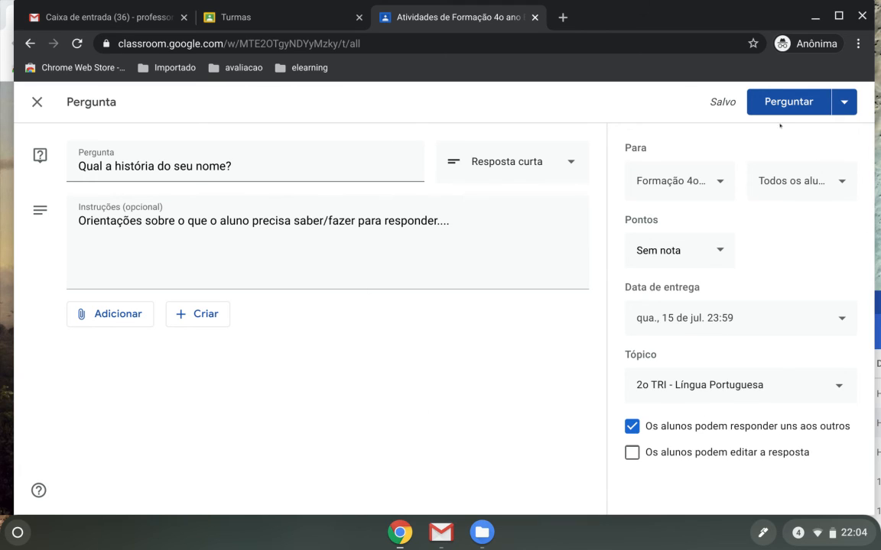
click(844, 102)
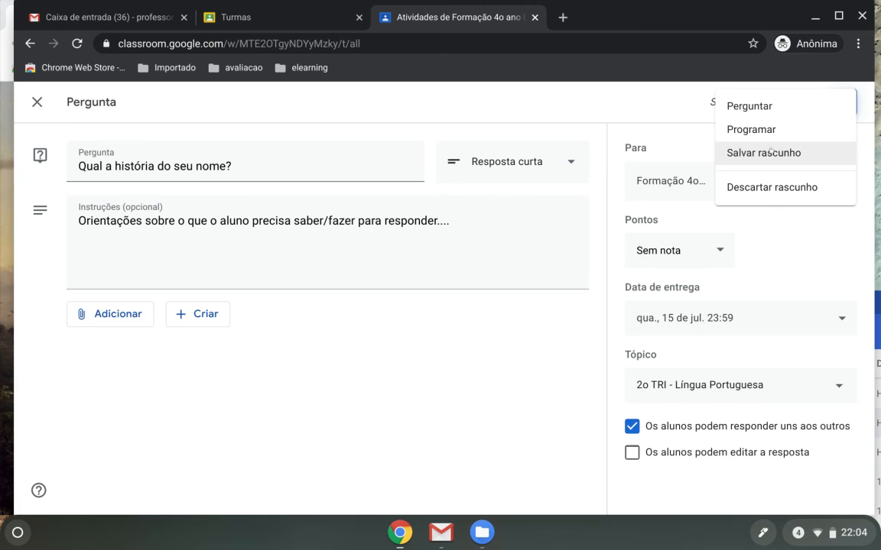
click(749, 106)
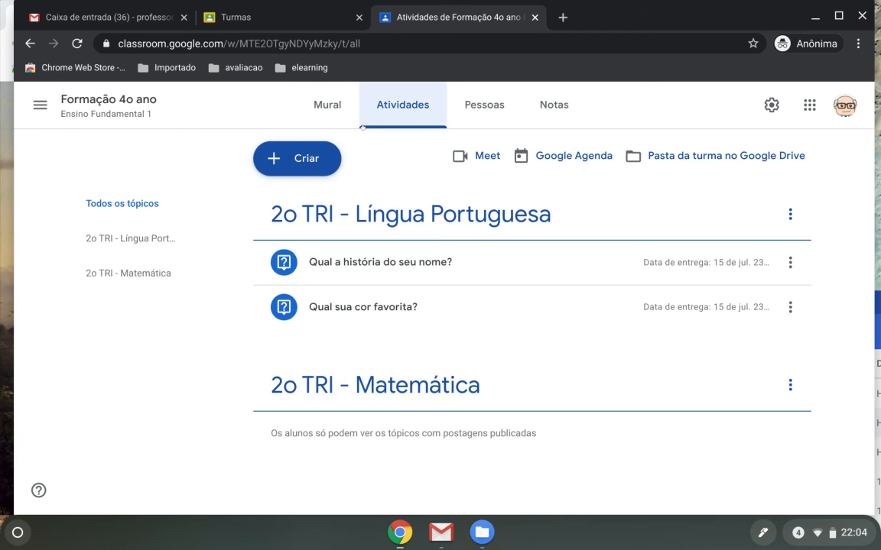
click(289, 158)
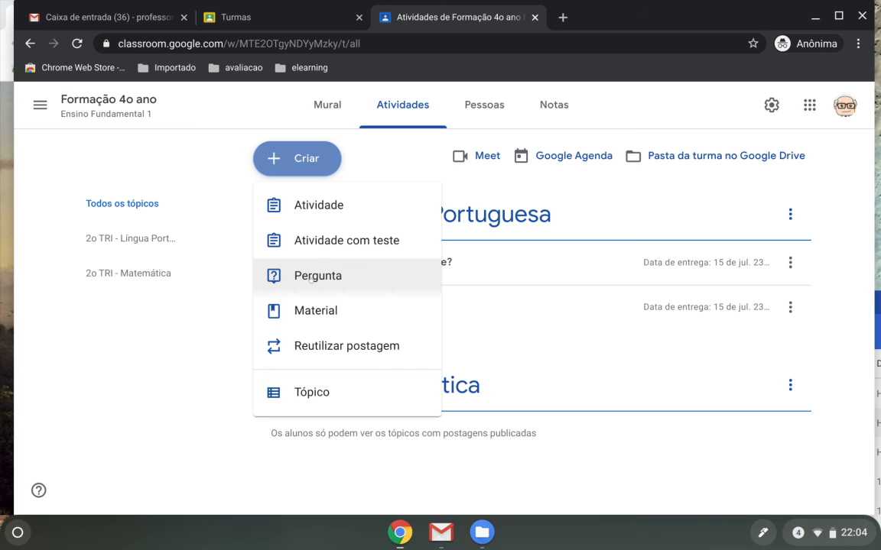
click(245, 338)
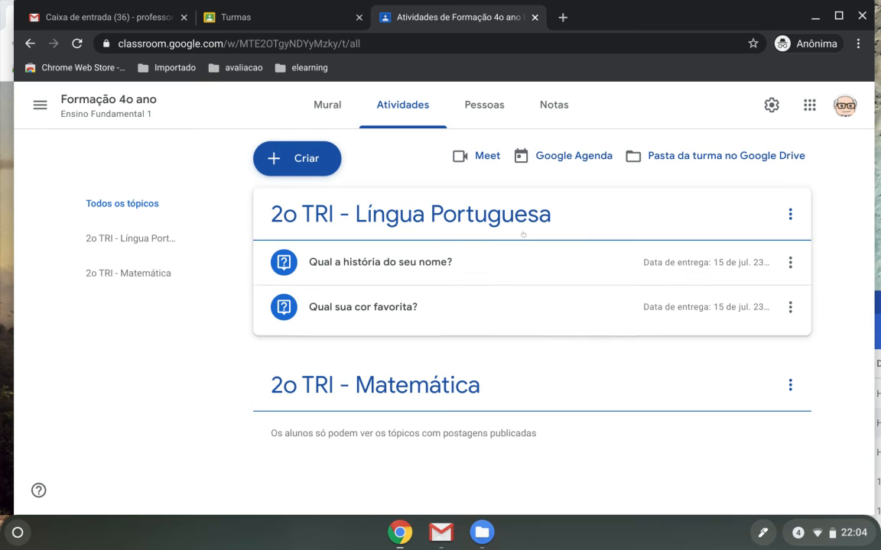
Expand the published question "Qual sua cor favorita?" and review its instructions, answer options and submission counts
click(358, 309)
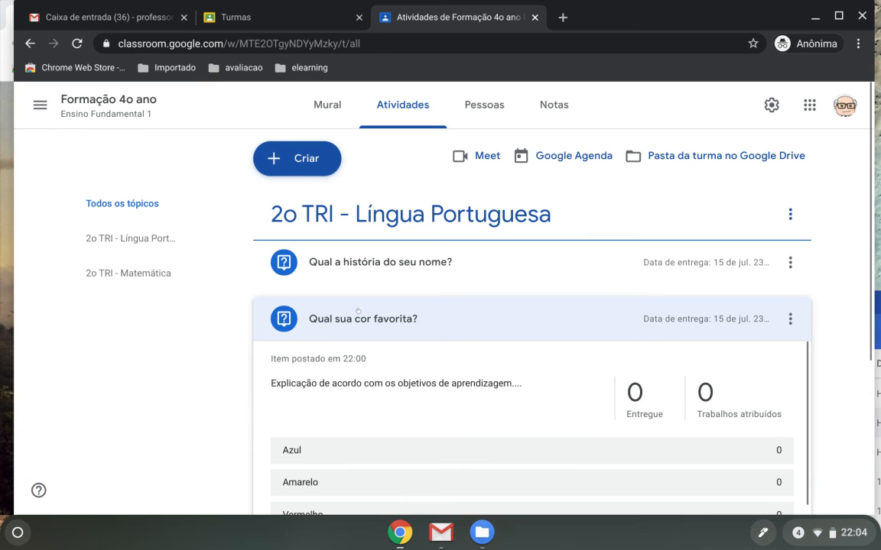
scroll(163, 359, down, 3)
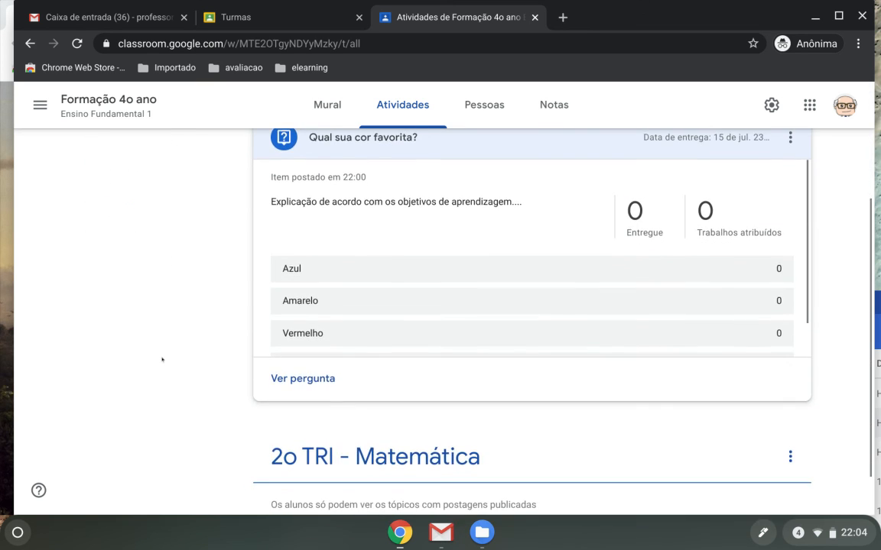
scroll(314, 237, down, 1)
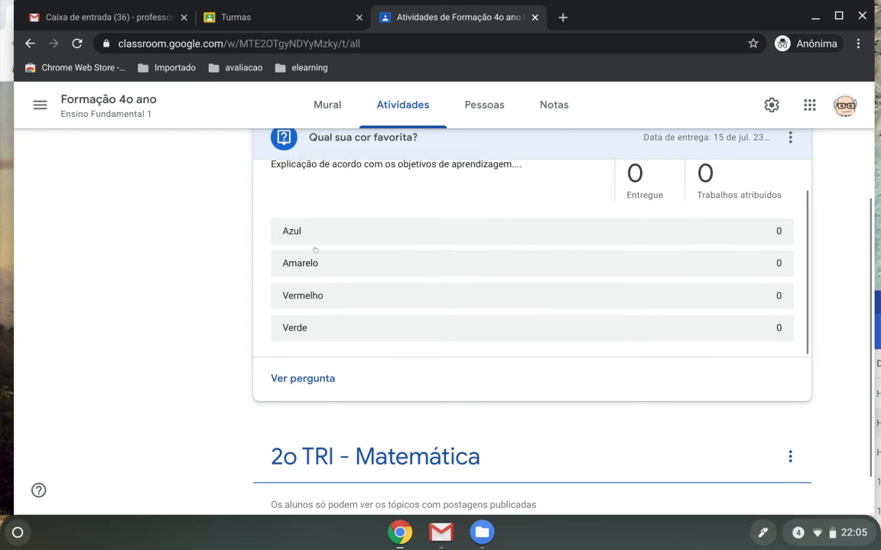
scroll(315, 256, up, 1)
scroll(161, 260, up, 3)
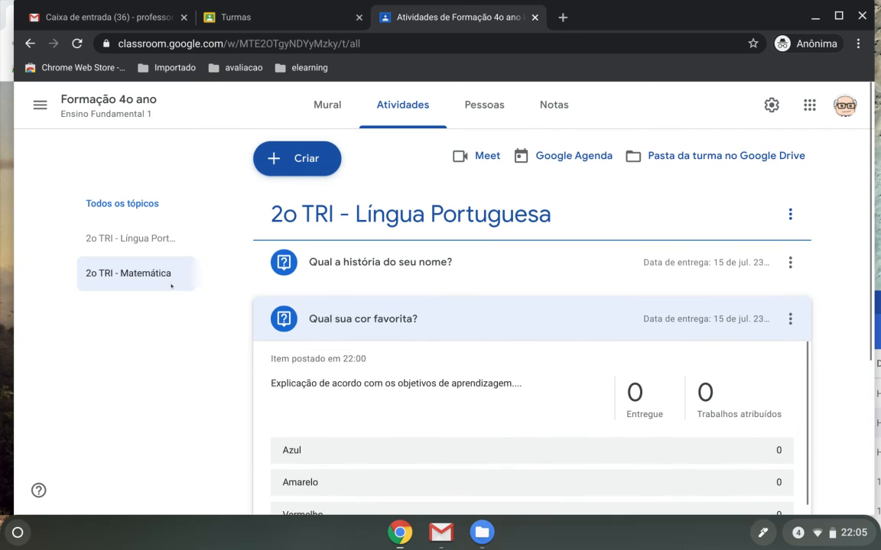
Review the details of the published question "Qual a história do seu nome?" and check both questions in the class stream
click(398, 262)
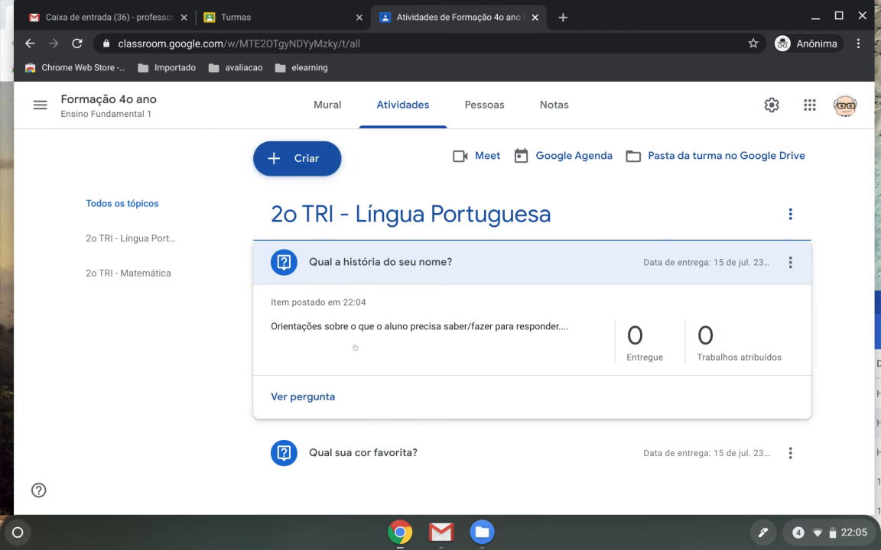
scroll(356, 384, down, 2)
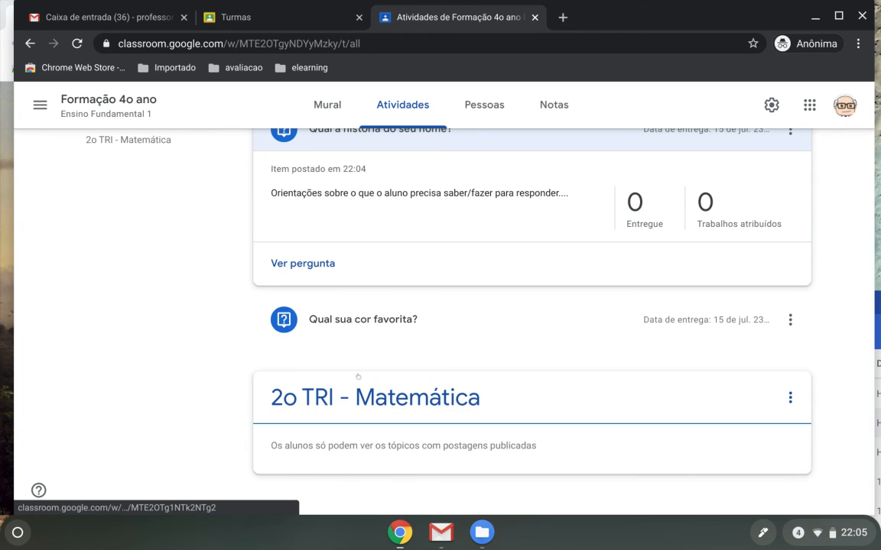
scroll(213, 378, up, 2)
scroll(213, 378, down, 1)
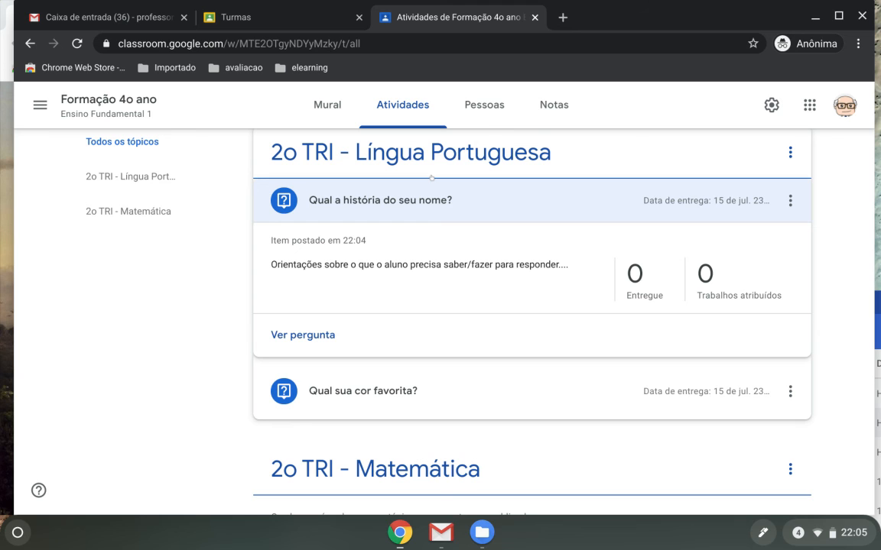
scroll(431, 179, down, 1)
scroll(432, 178, up, 2)
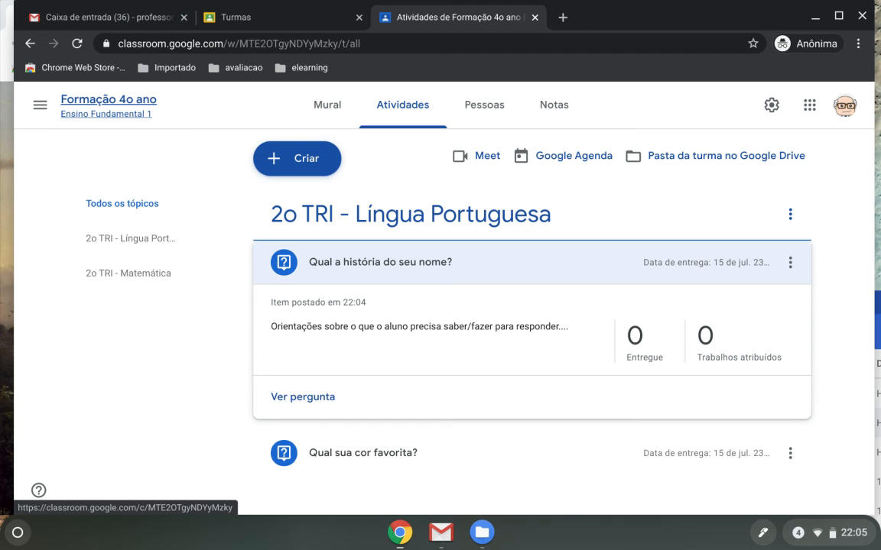
click(148, 99)
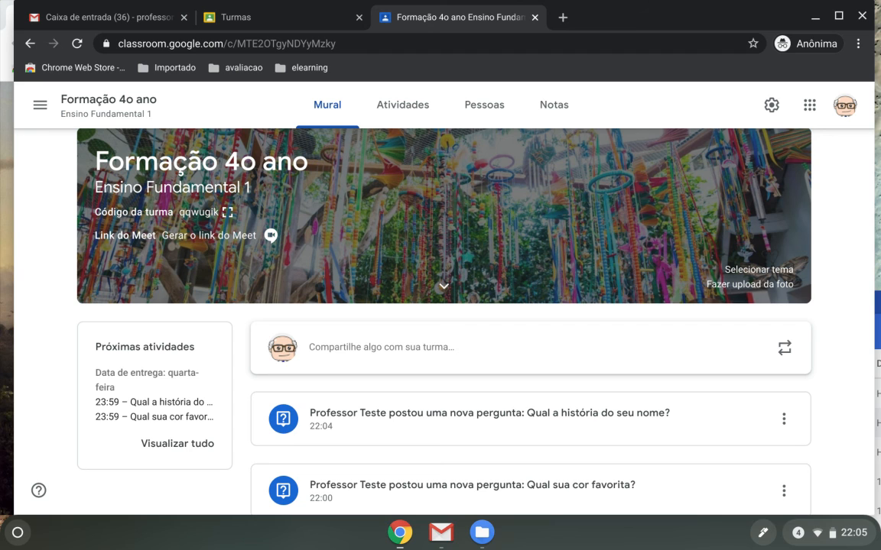
click(5, 249)
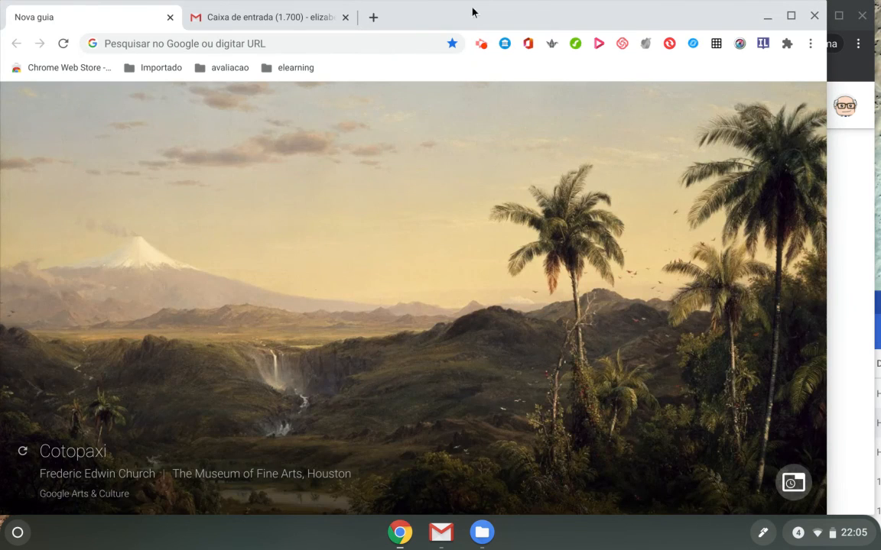
click(479, 46)
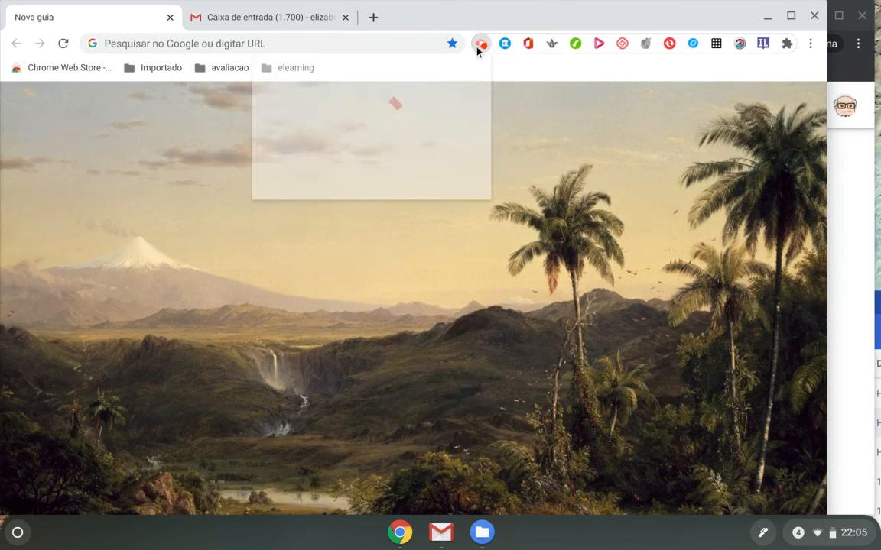